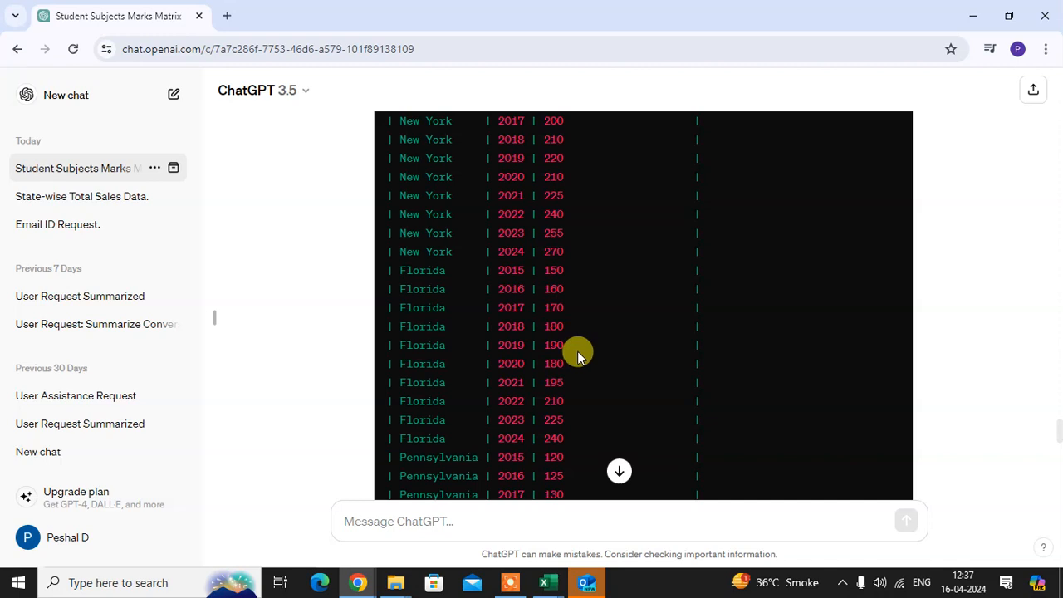
Copy ChatGPT's ten-state yearly sales dataset and paste it into a new sheet of the Group no. Excel workbook.
scroll(497, 355, "up", 8)
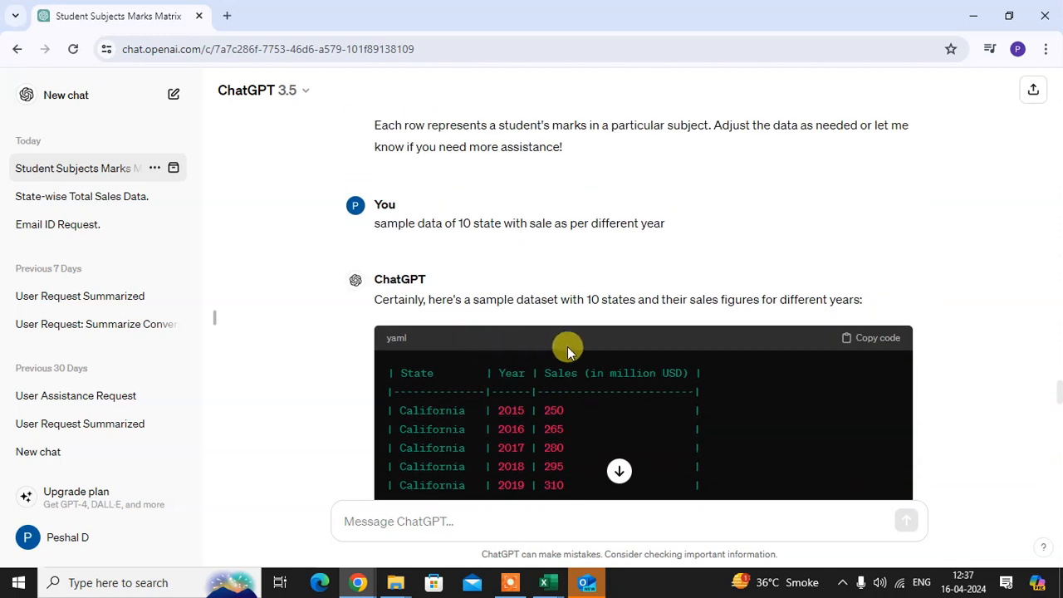
scroll(596, 357, "down", 2)
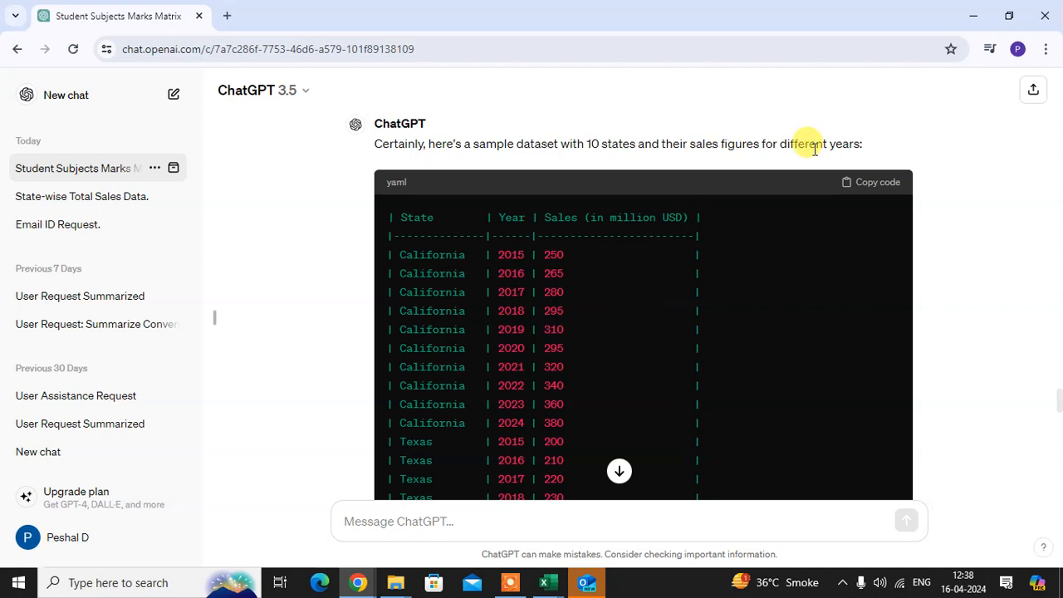
left_click(871, 182)
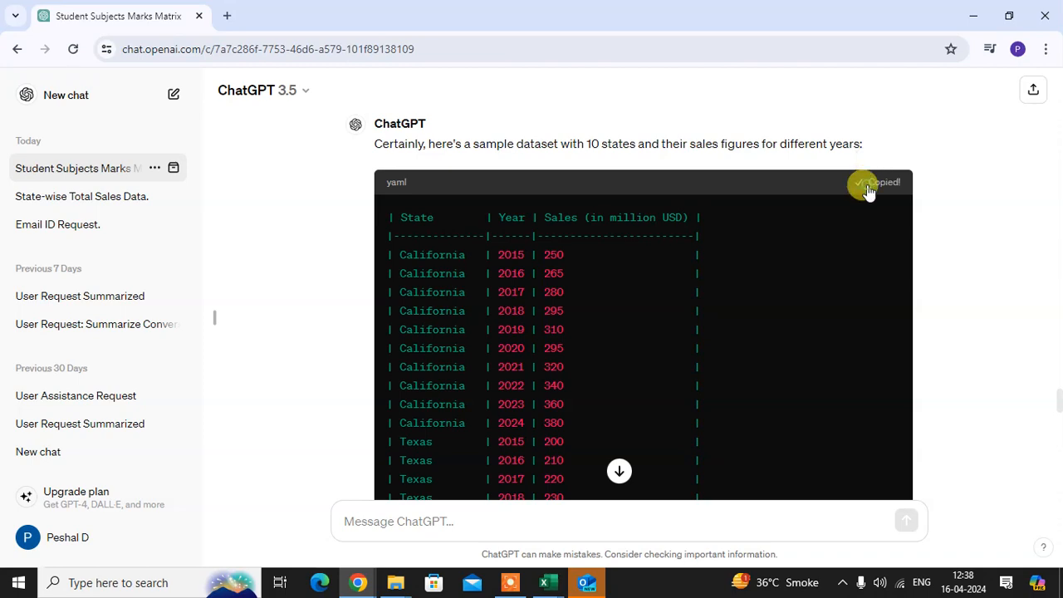
mouse_move(545, 583)
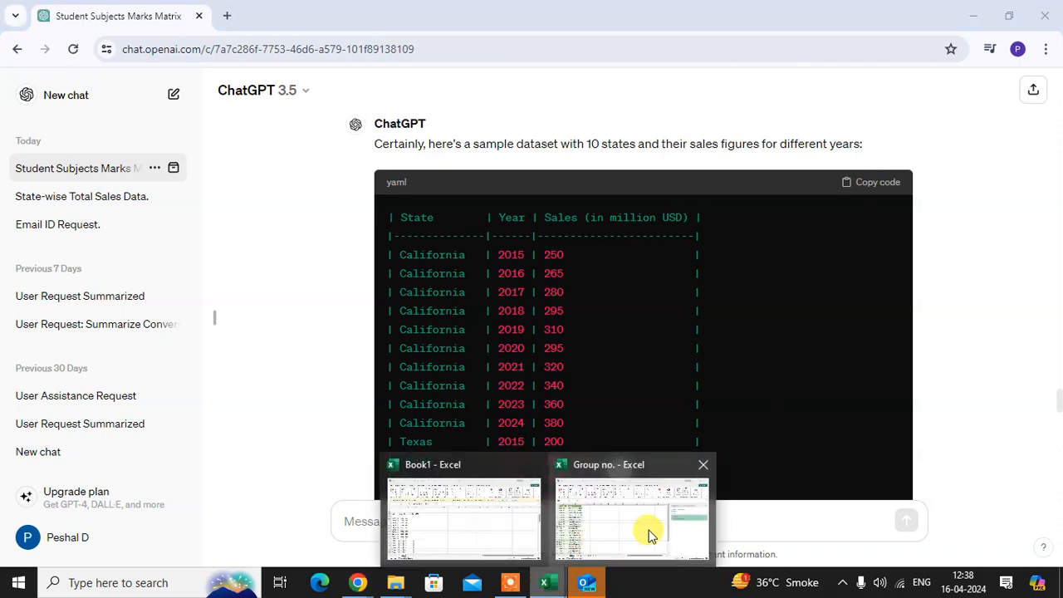
left_click(648, 537)
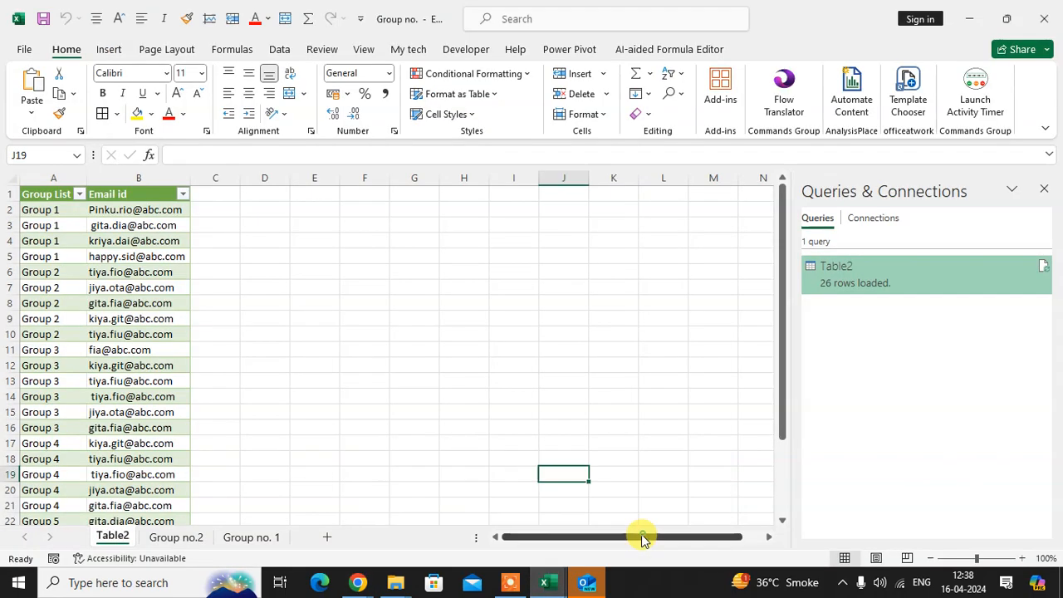
left_click(326, 537)
key("ctrl+v")
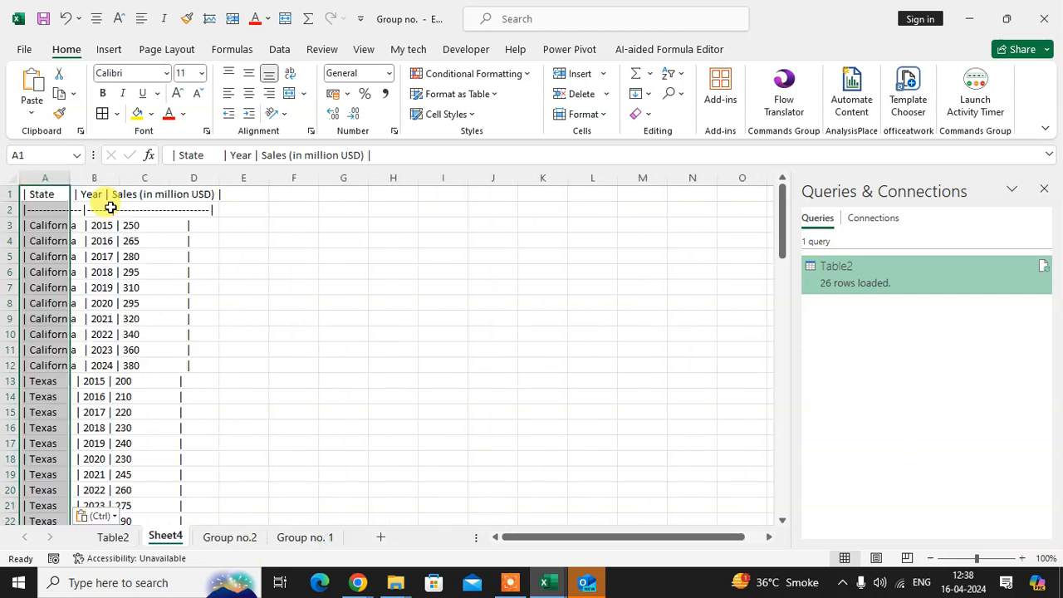
Auto-fit column A to the pasted sales text and check how the California rows are stored in their cells.
left_click(278, 266)
left_click(71, 224)
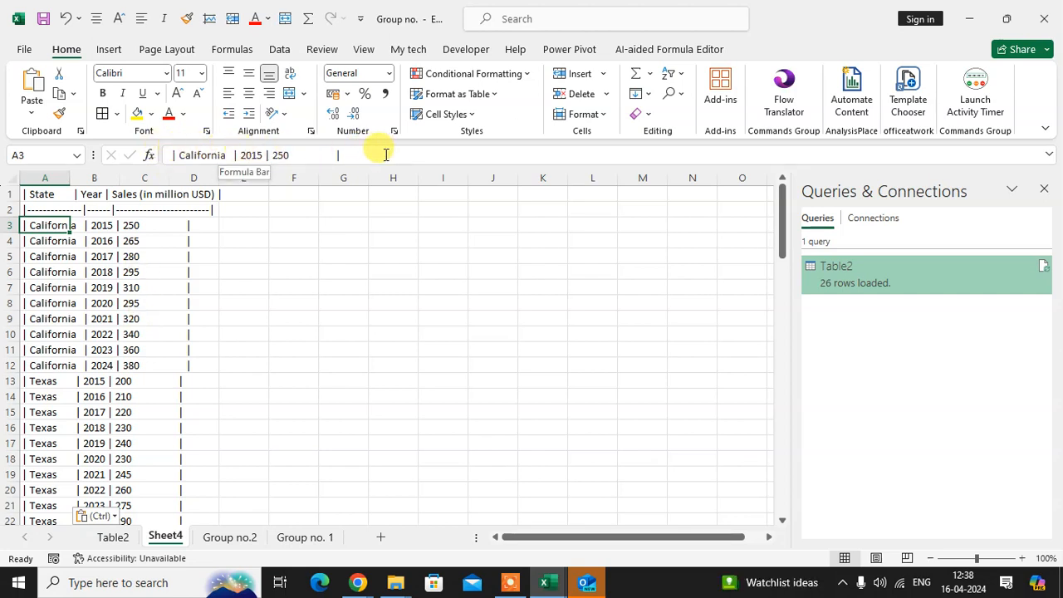
double_click(70, 170)
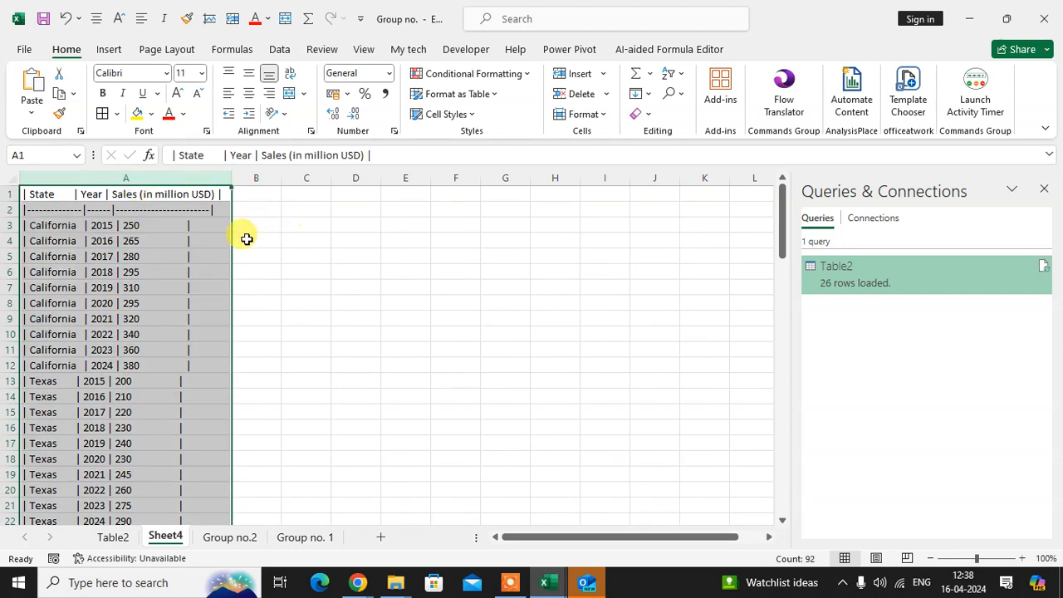
left_click(76, 239)
left_click(58, 224)
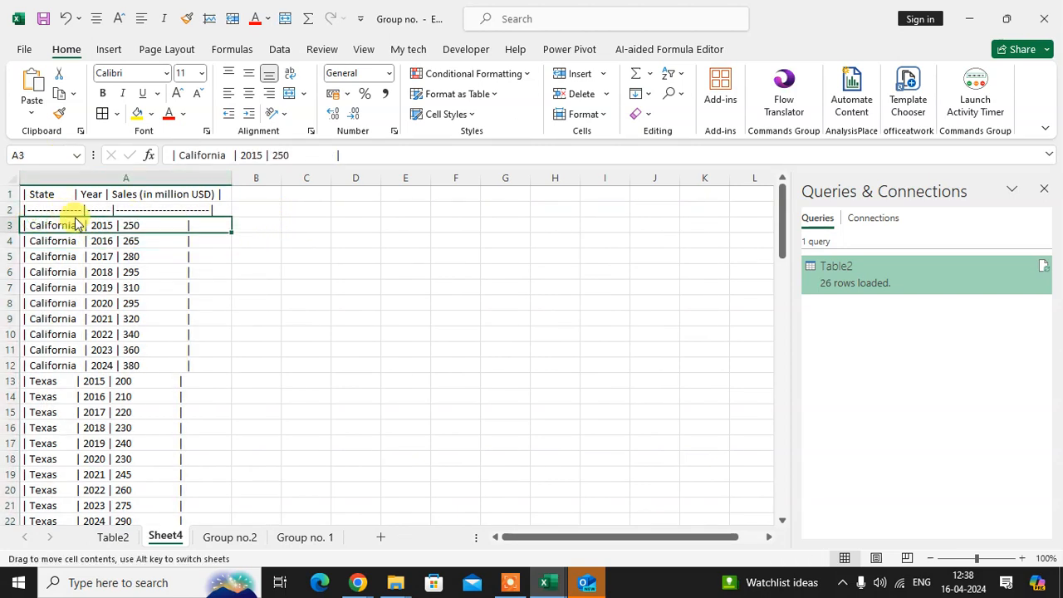
left_click(94, 272)
left_click(213, 306)
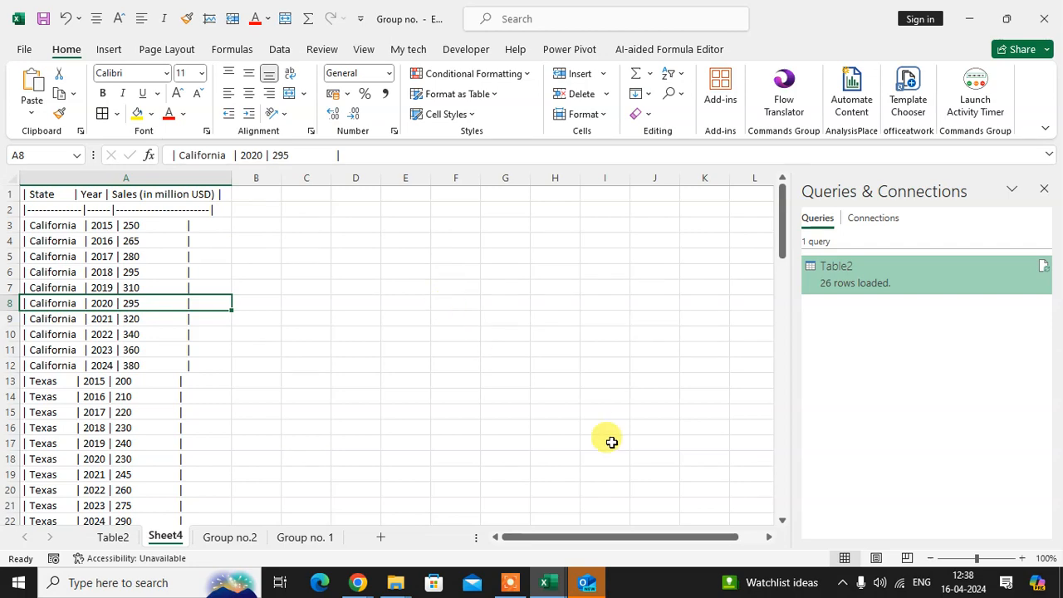
Switch back to ChatGPT and submit the prompt "sample data state wise with years and total sale amount".
key("alt+Tab")
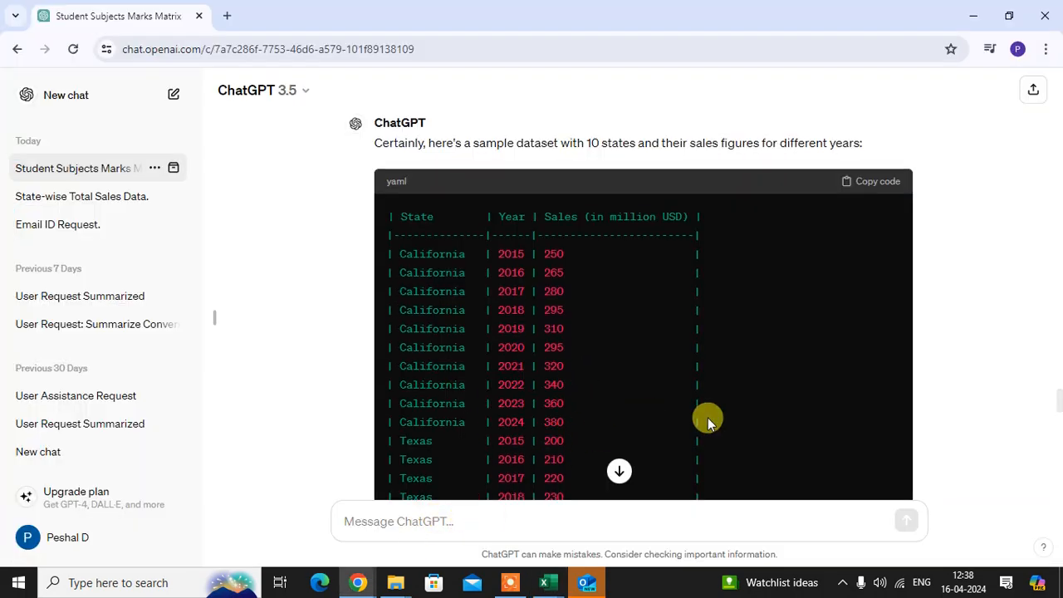
scroll(873, 407, "down", 10)
scroll(1059, 471, "down", 4)
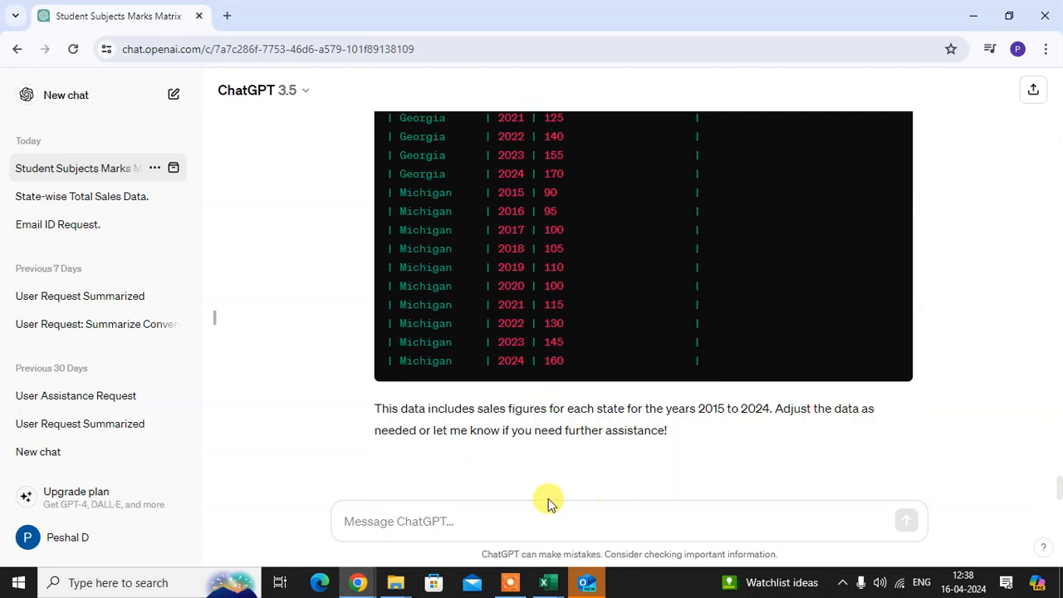
left_click(515, 515)
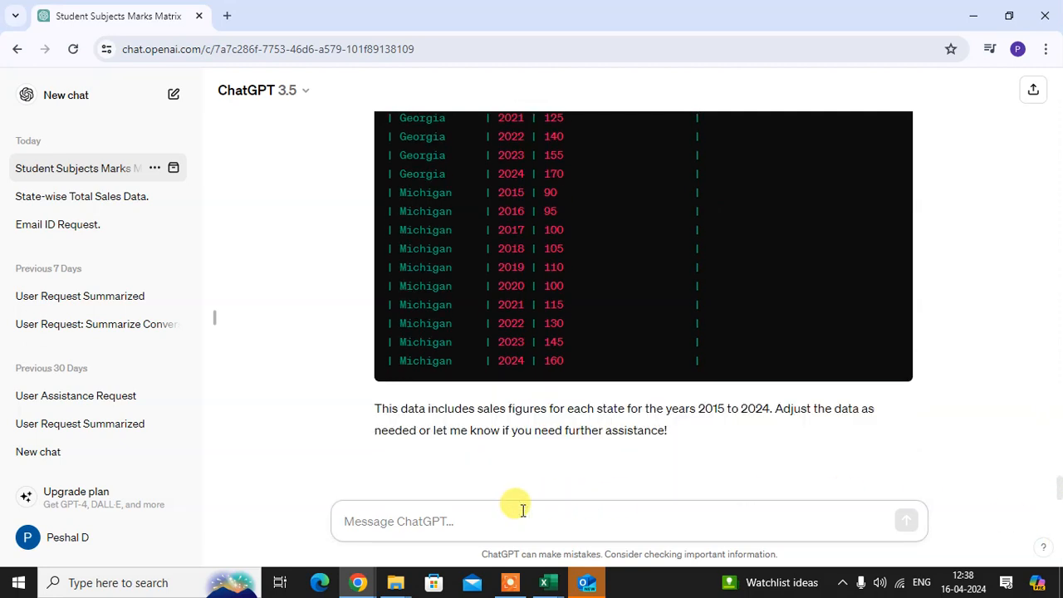
type("sa")
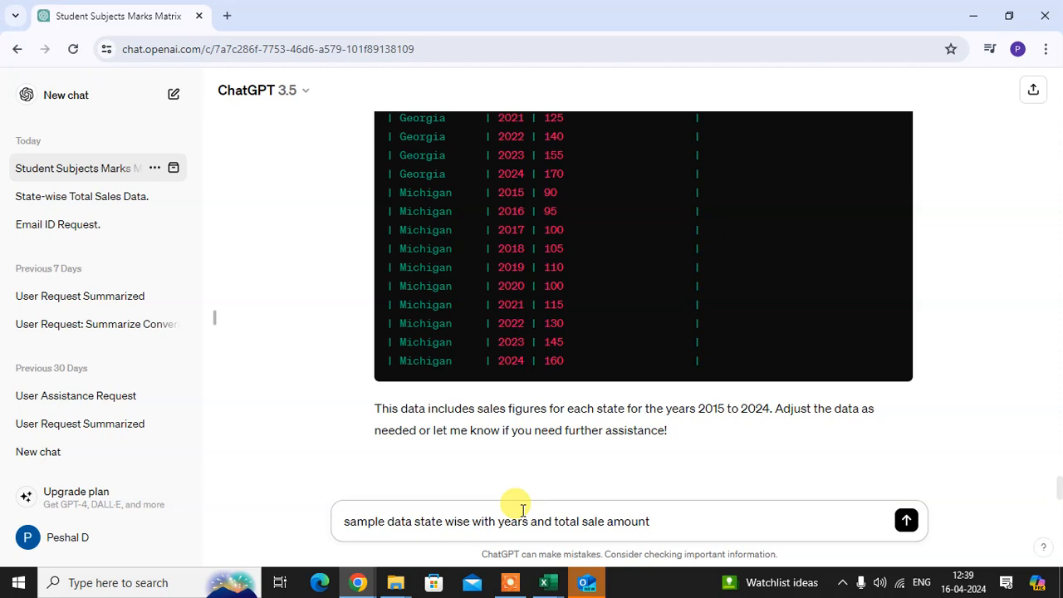
key("Return")
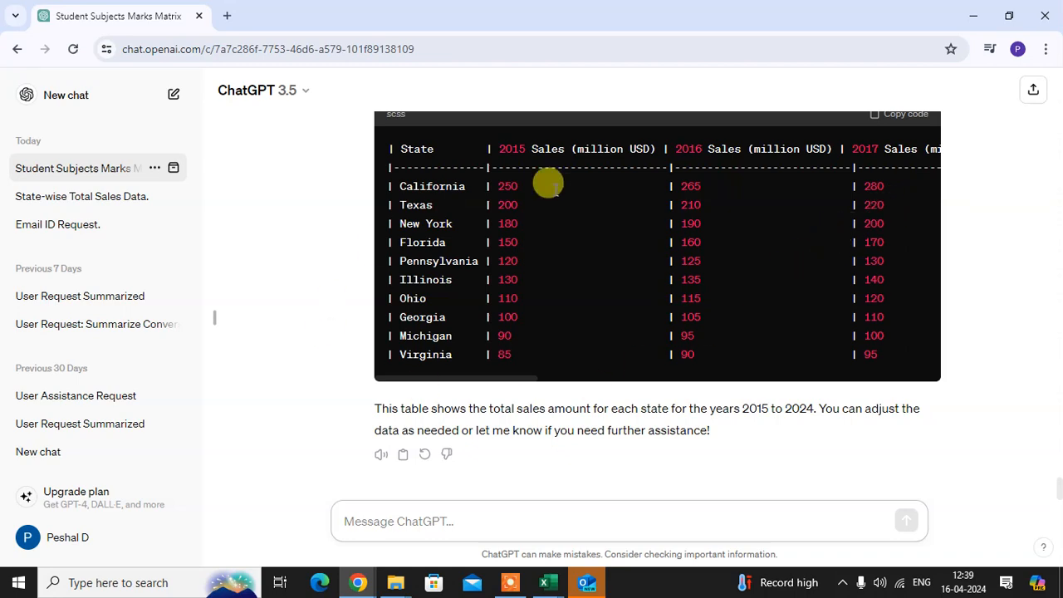
Copy the new state-by-year sales table from ChatGPT and paste it into cell A1 of a new Excel workbook.
scroll(639, 233, "up", 2)
scroll(663, 330, "down", 2)
scroll(779, 284, "up", 1)
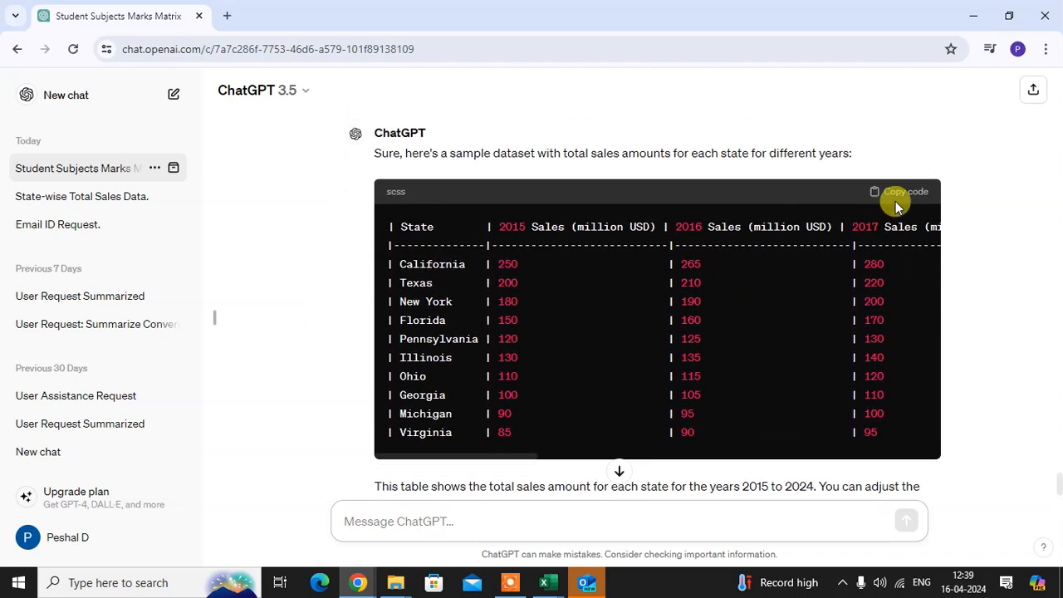
left_click(898, 192)
key("alt+Tab")
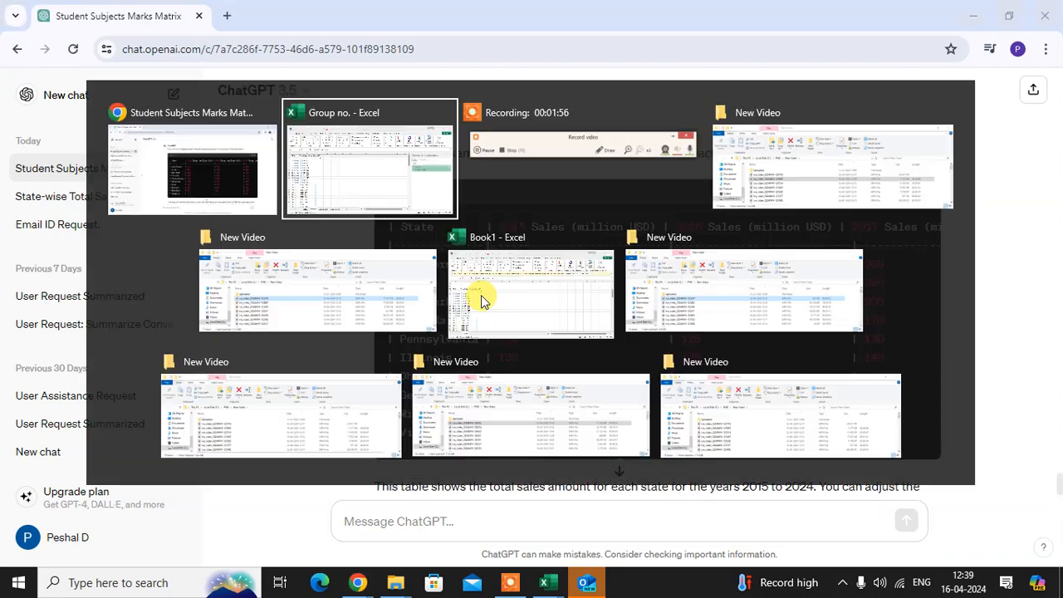
left_click(308, 202)
key("ctrl+n")
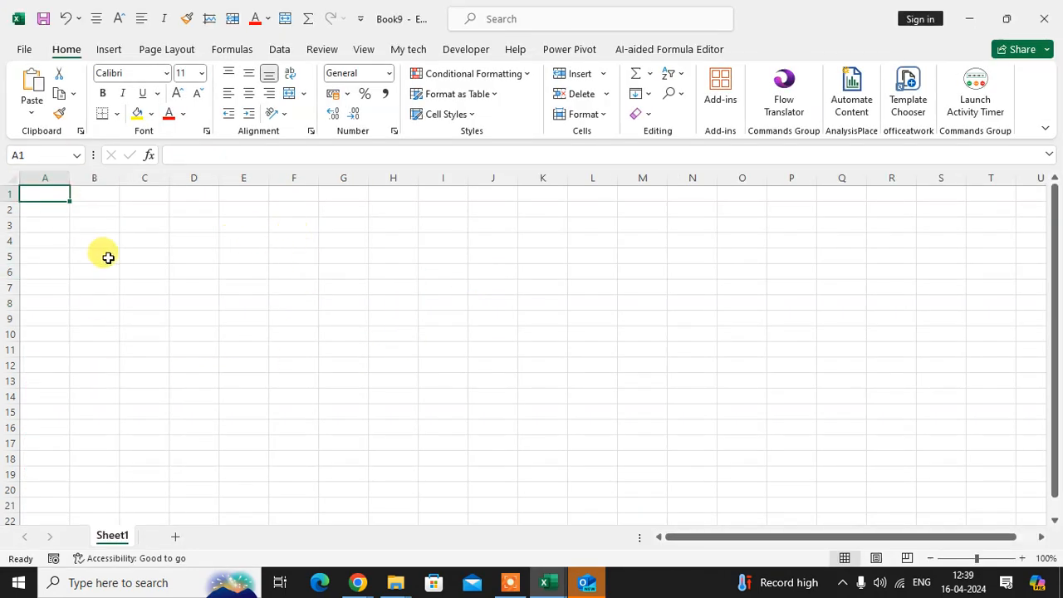
key("ctrl+v")
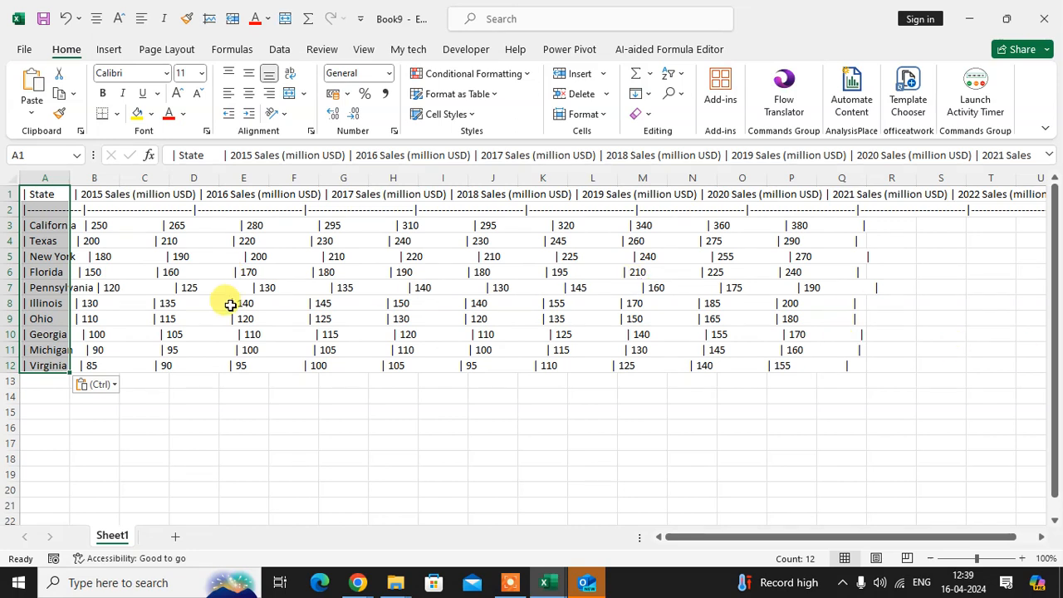
Auto-fit column A to the full width of the pasted state sales rows.
left_click(53, 270)
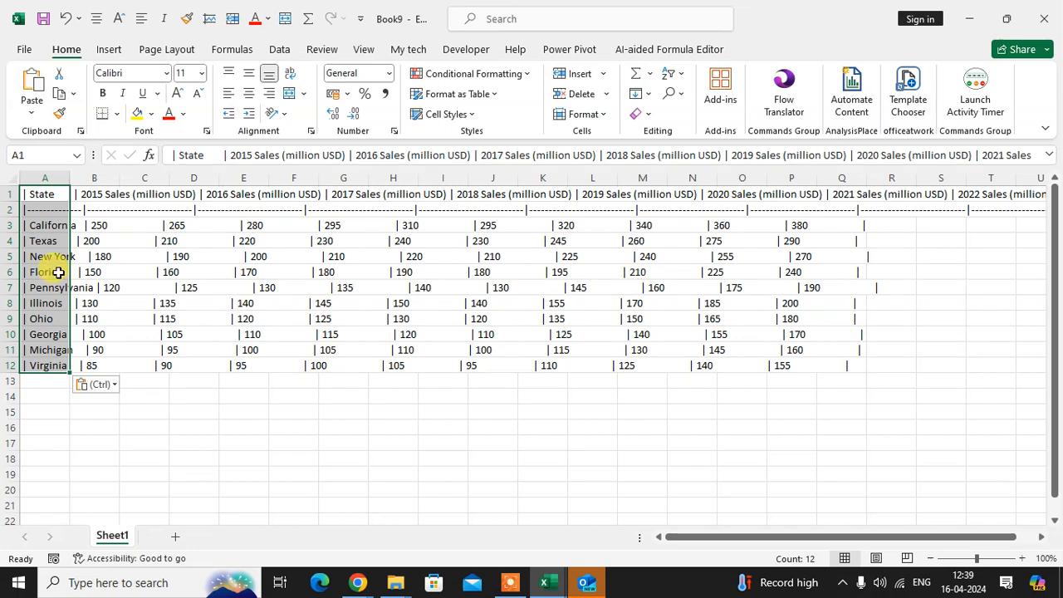
left_click(38, 225)
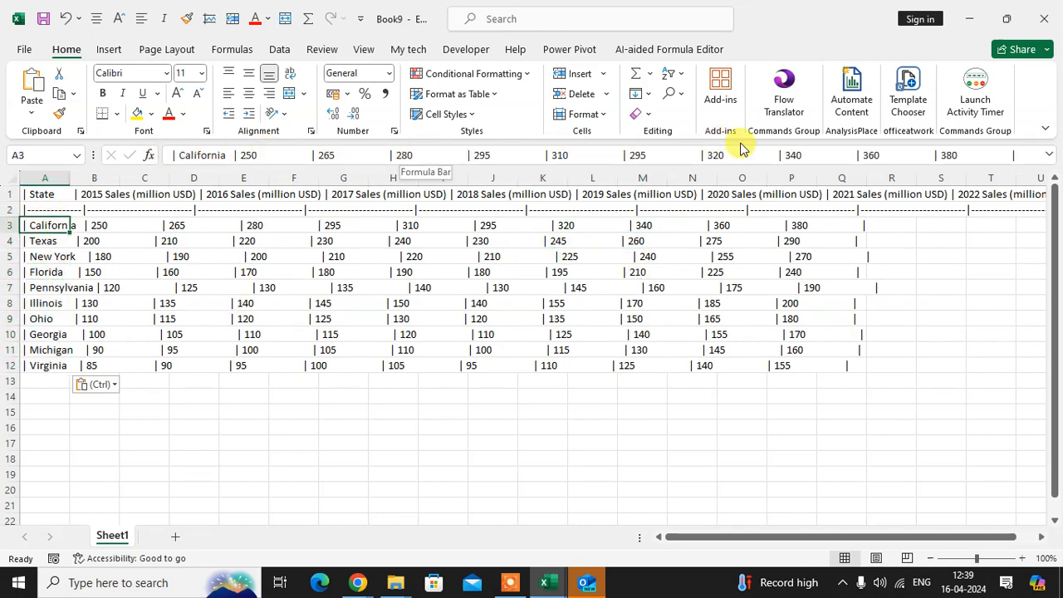
double_click(72, 173)
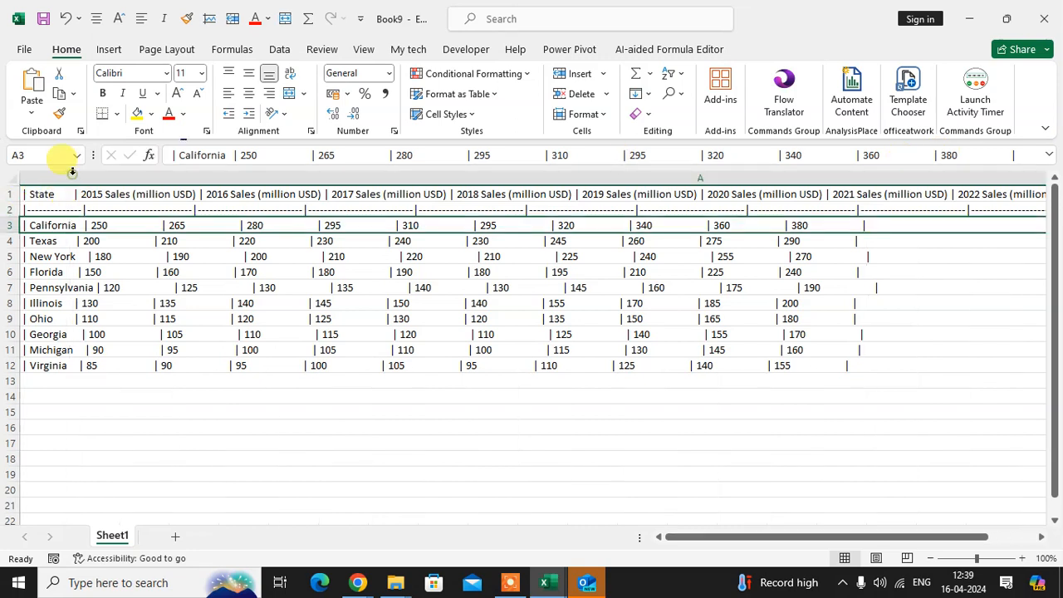
Examine the pasted state rows to see how the yearly sales values are separated within column A.
left_click(284, 259)
left_click(278, 285)
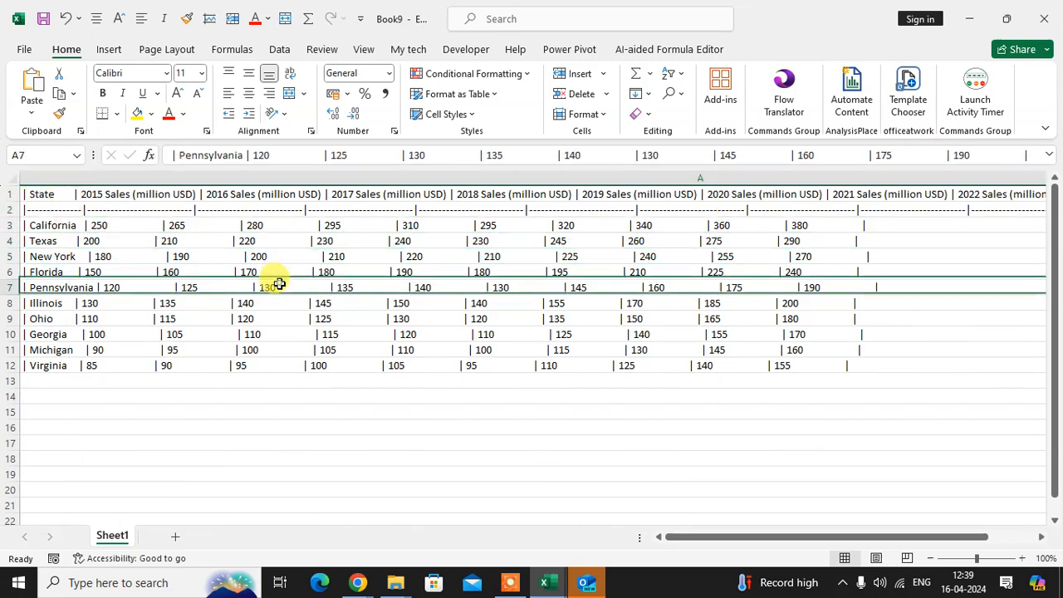
left_click(210, 230)
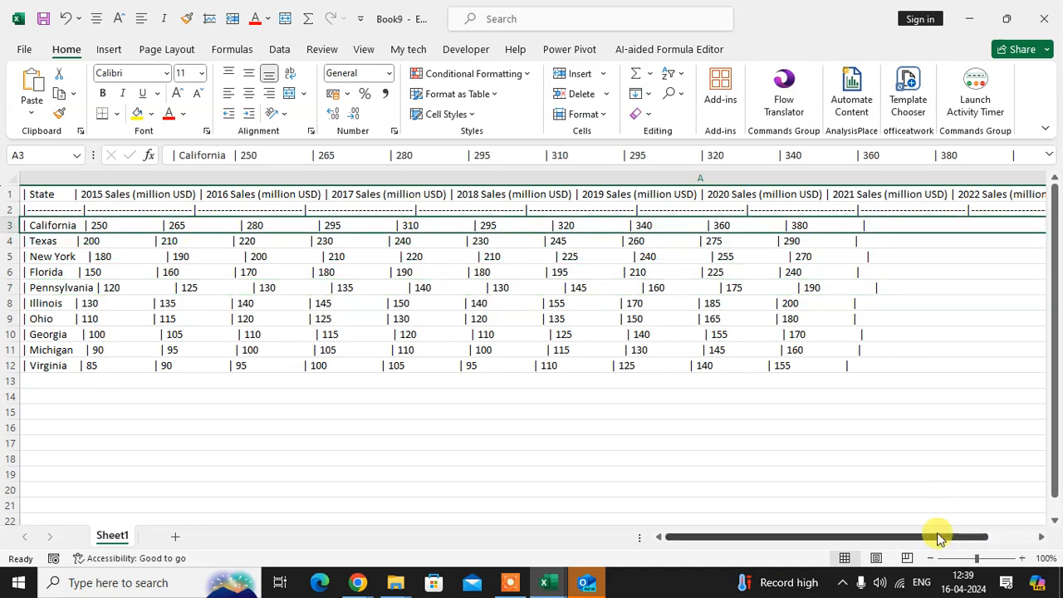
mouse_move(938, 539)
left_mouse_down()
mouse_move(992, 536)
mouse_move(932, 541)
left_mouse_up()
left_click(468, 316)
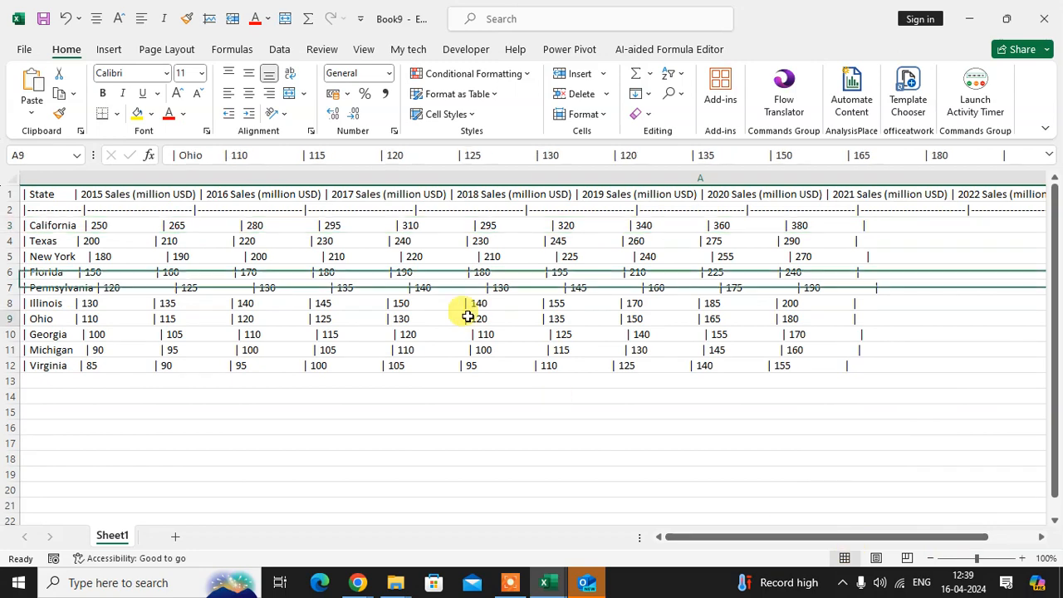
left_click(299, 290)
left_click(233, 333)
left_click(516, 257)
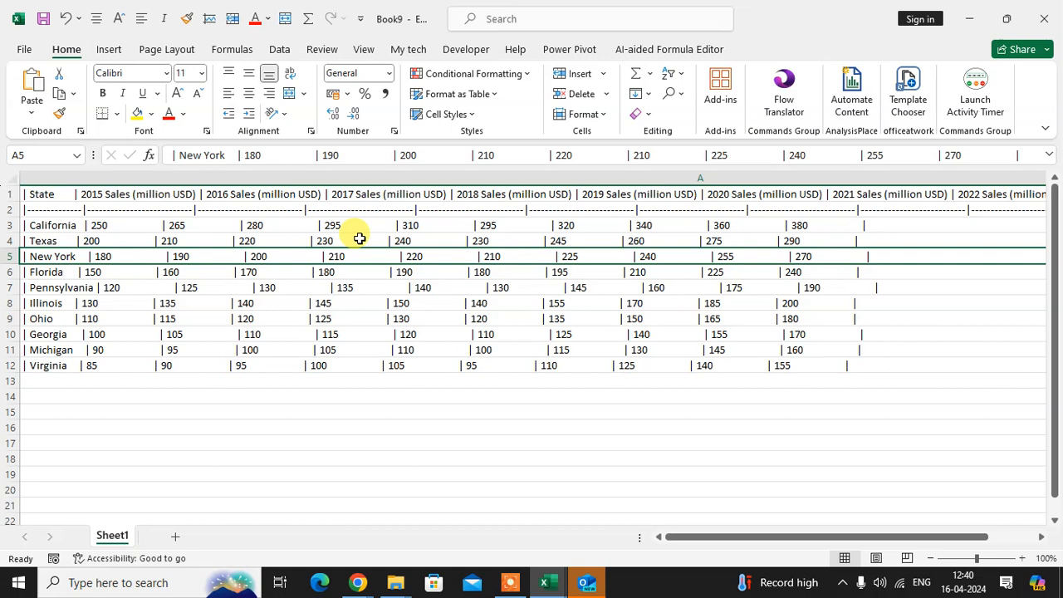
Convert the pasted data in A1:A12 into a table without marking the first row as headers.
key("ctrl+a")
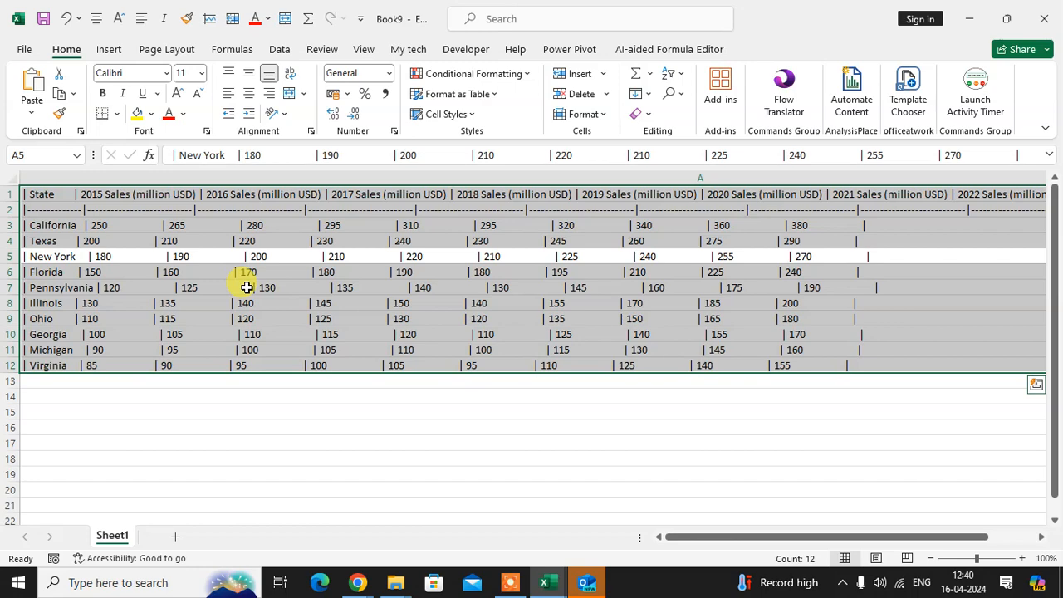
key("ctrl+t")
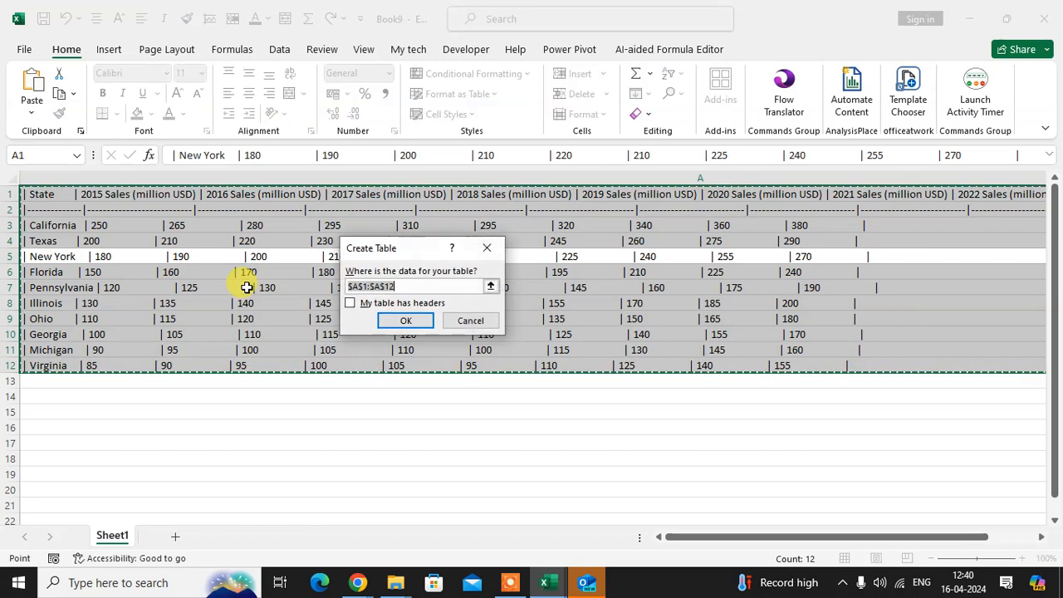
left_click(424, 326)
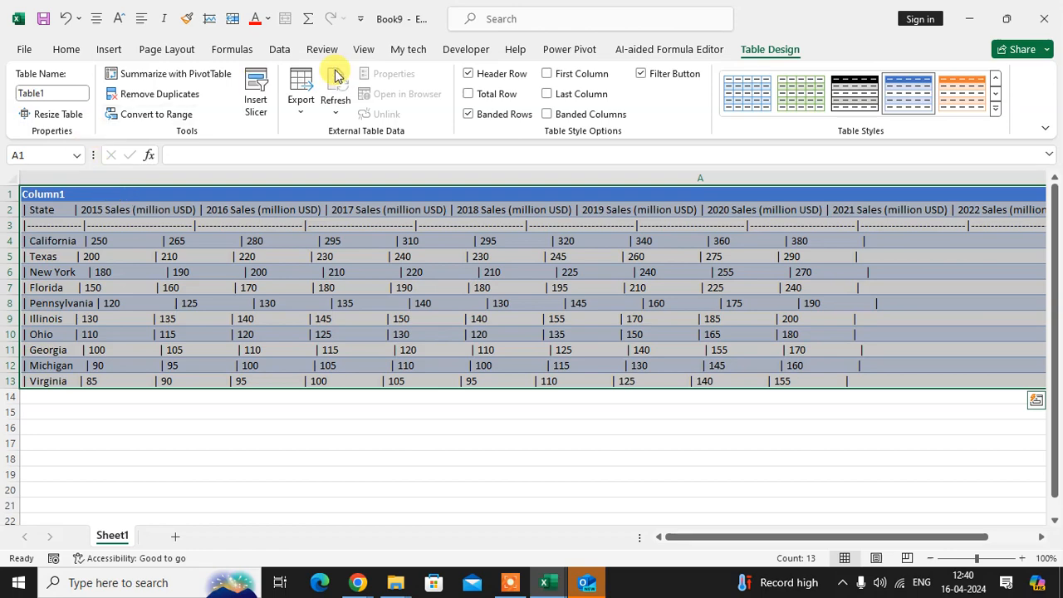
Load the sales table into Power Query Editor using the From Table/Range data source.
left_click(279, 50)
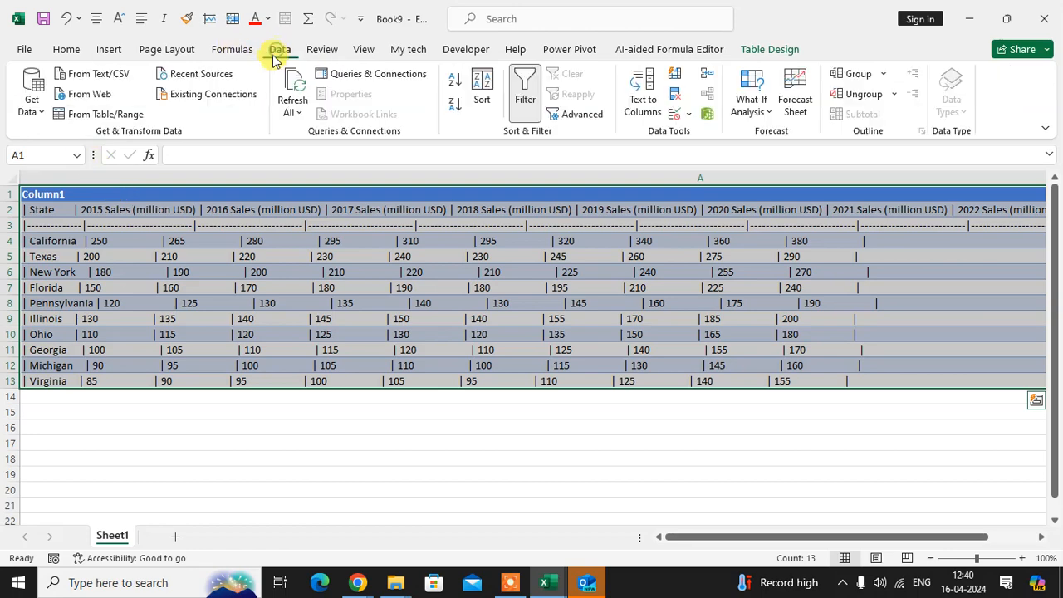
left_click(46, 114)
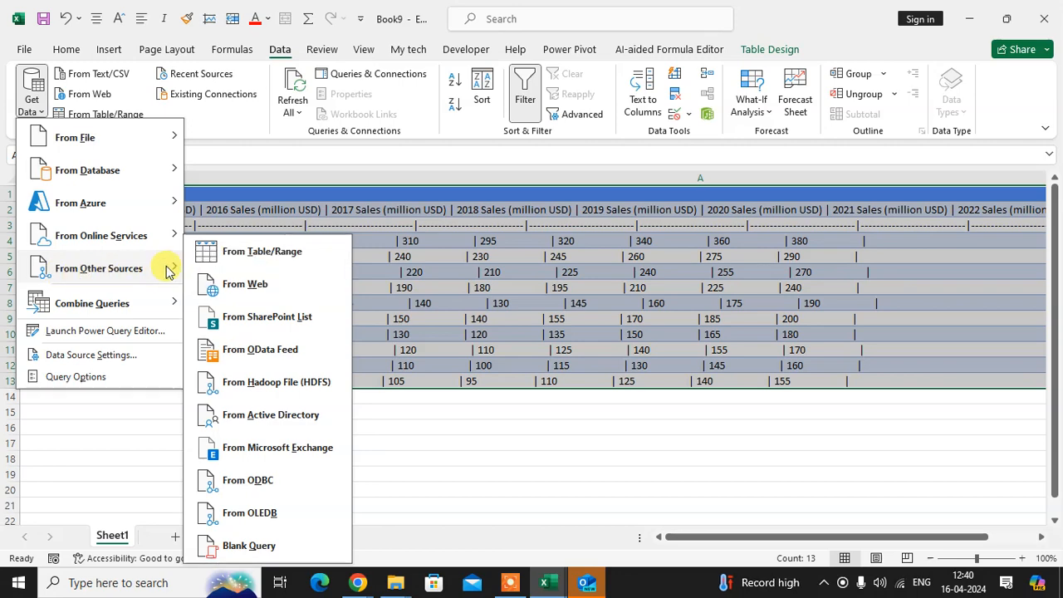
left_click(246, 251)
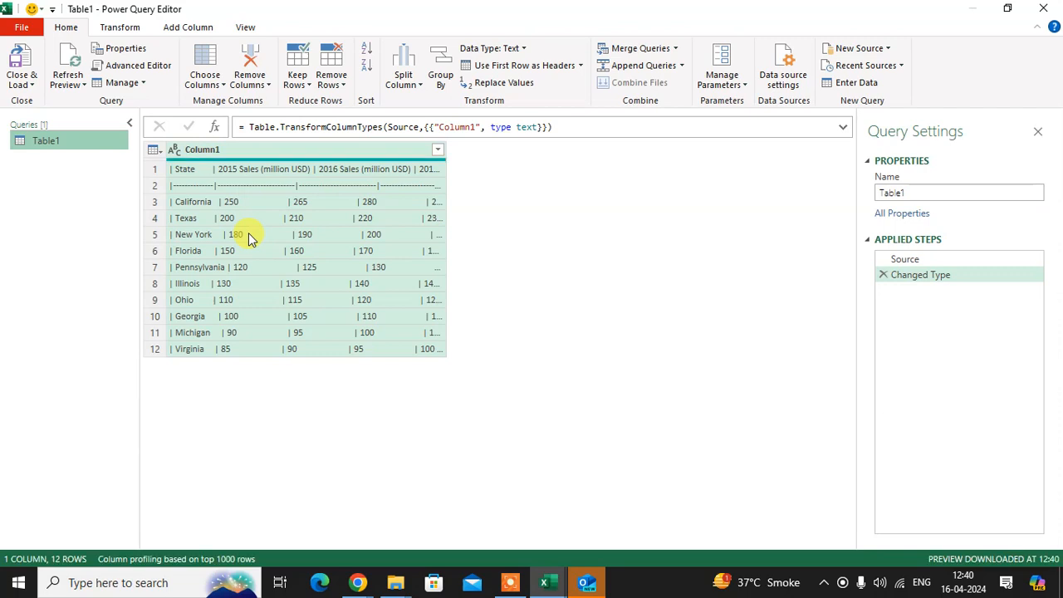
Set up a split of Column1 by the custom delimiter "|" at each occurrence of the delimiter.
left_click(252, 150)
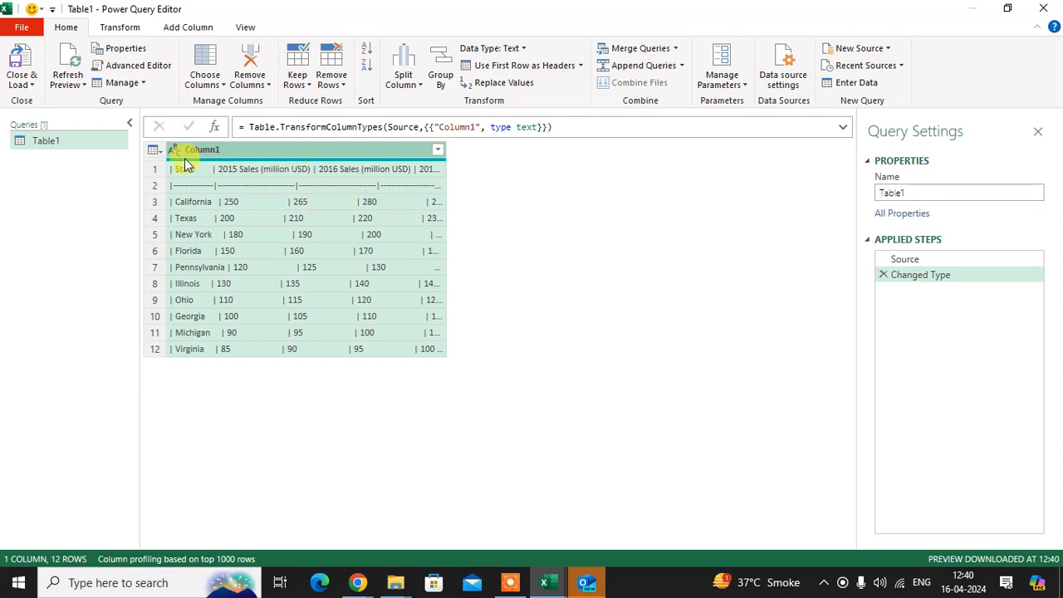
left_click(421, 89)
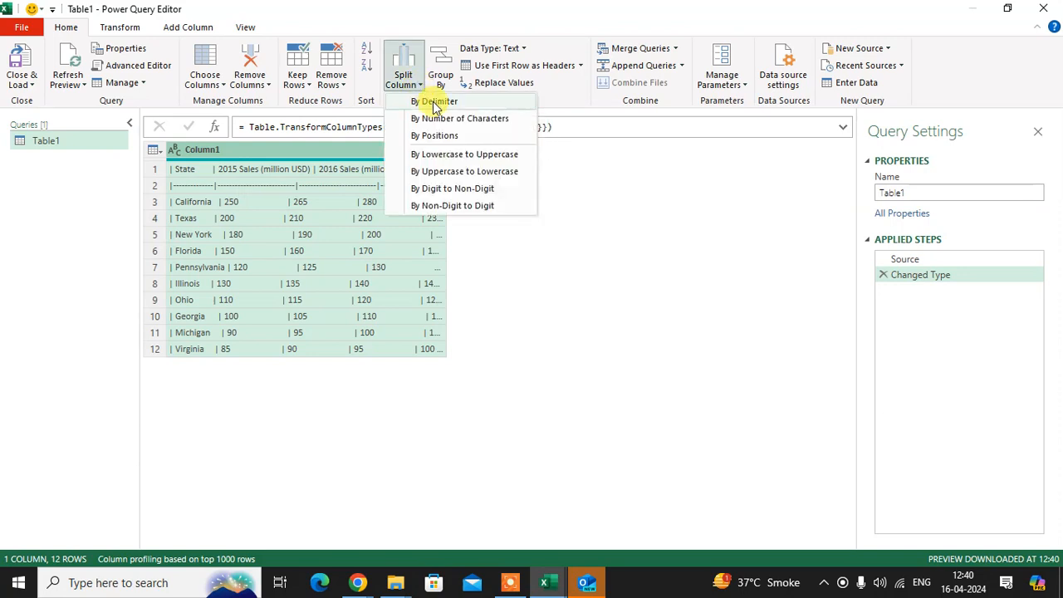
left_click(434, 103)
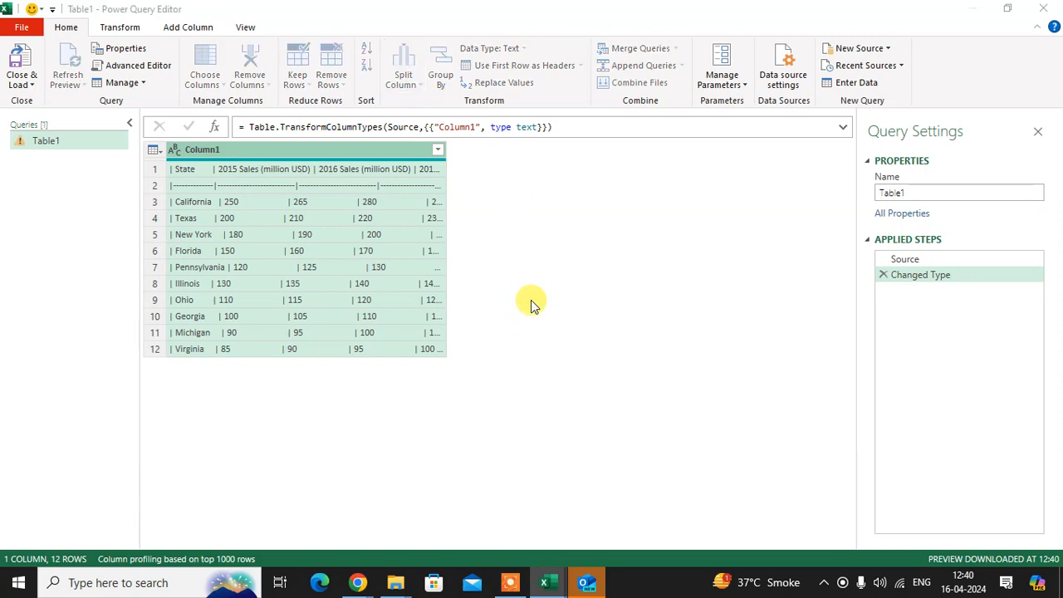
left_click_drag(539, 119, 656, 110)
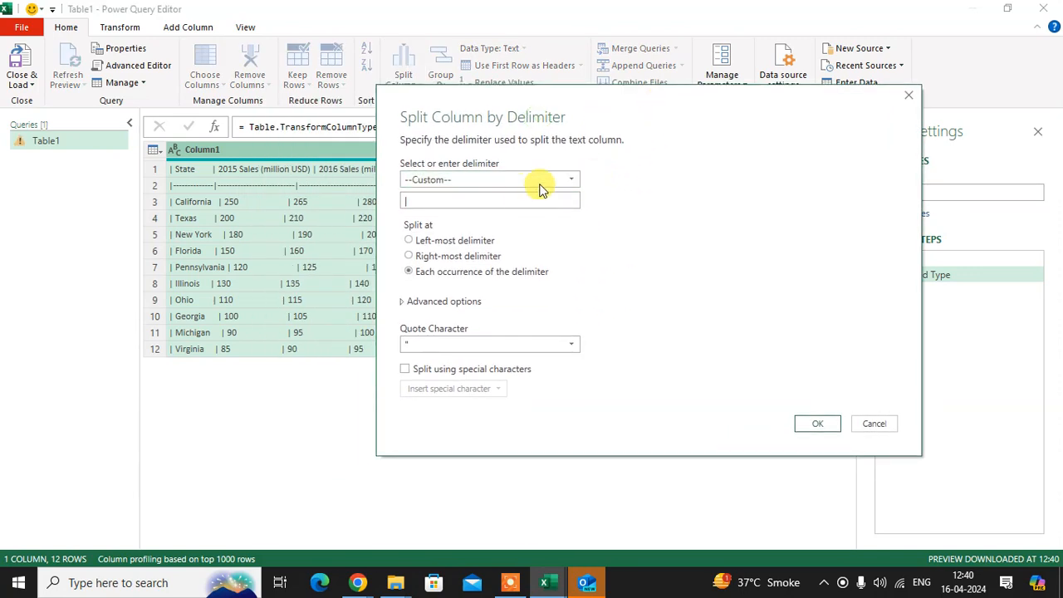
left_click(570, 177)
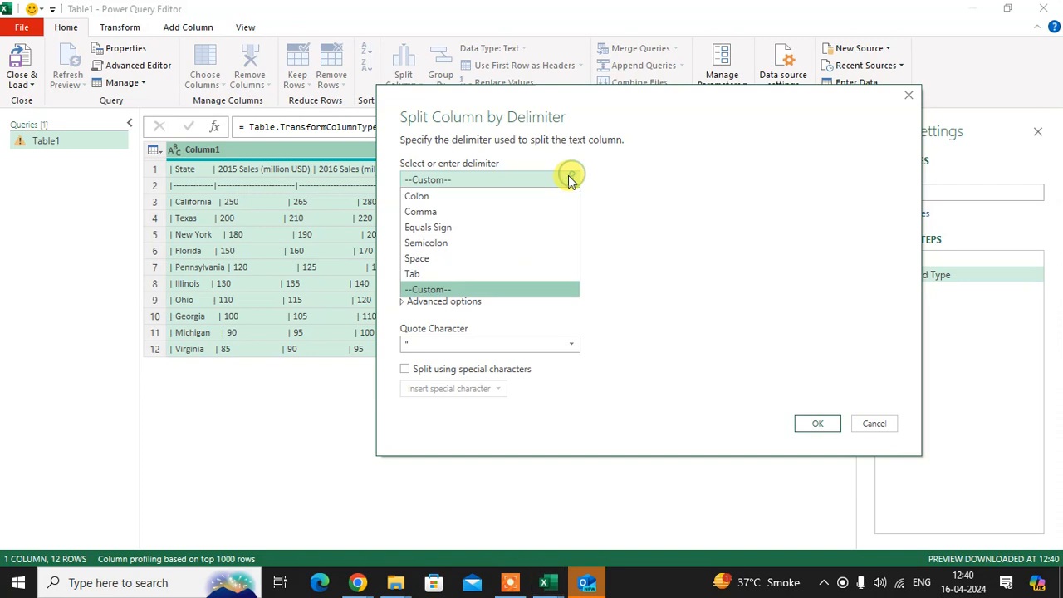
left_click(678, 197)
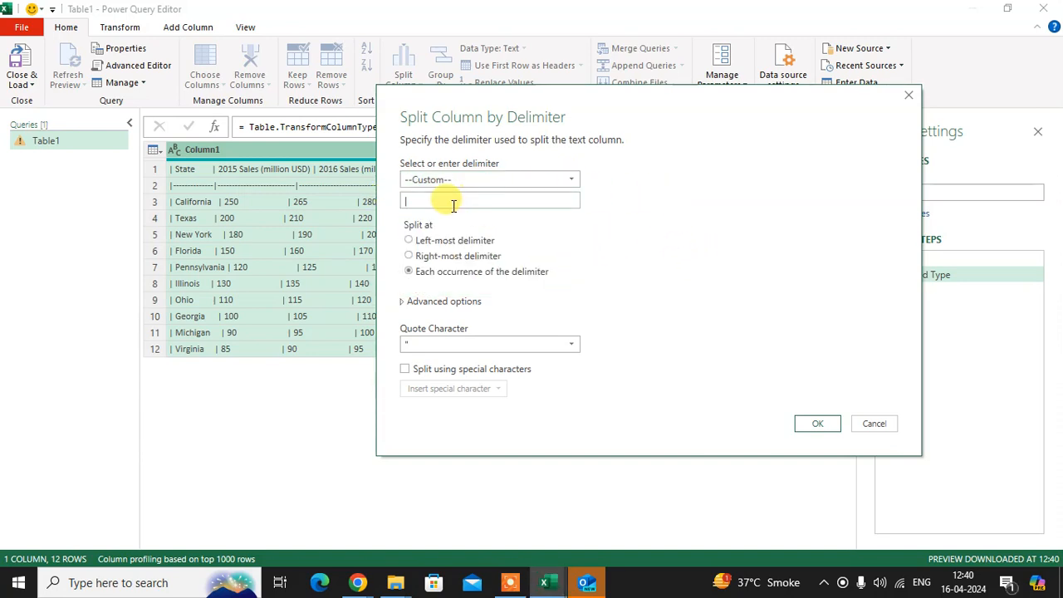
left_click(440, 199)
left_click_drag(495, 112, 621, 107)
left_click(542, 194)
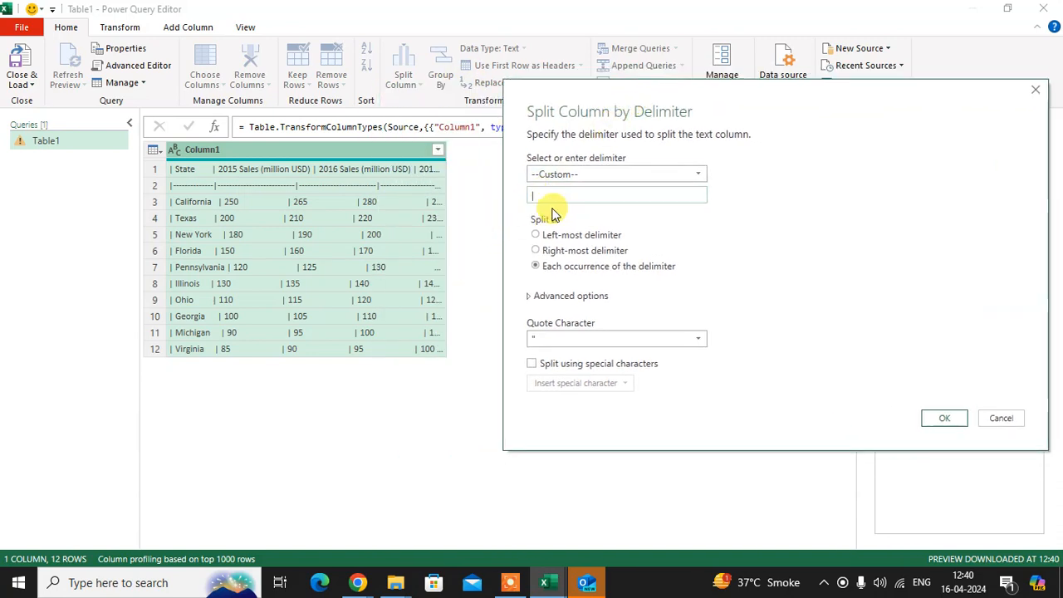
type("|")
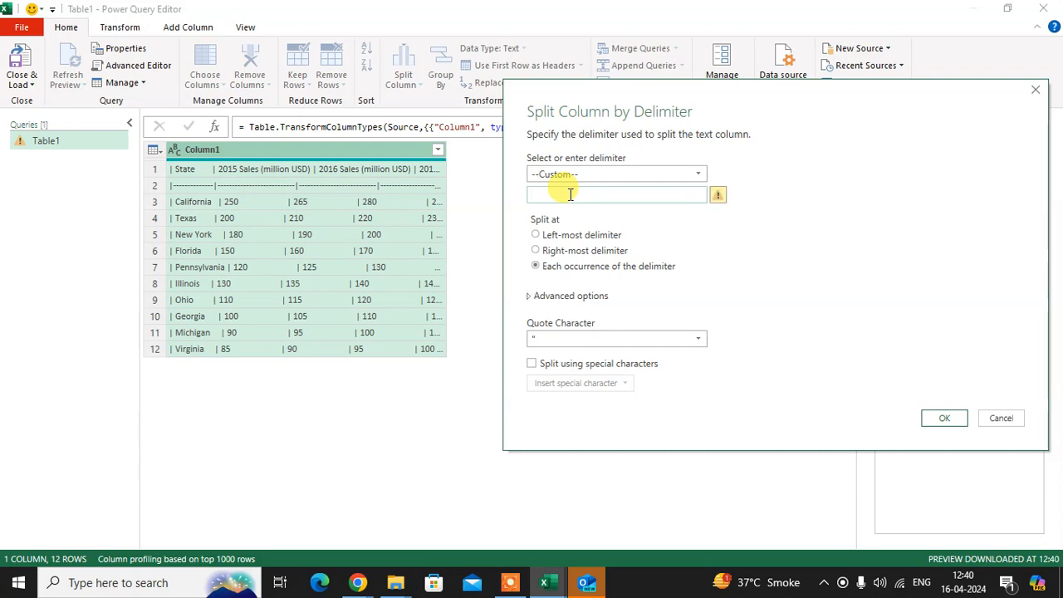
left_click(571, 195)
key("BackSpace")
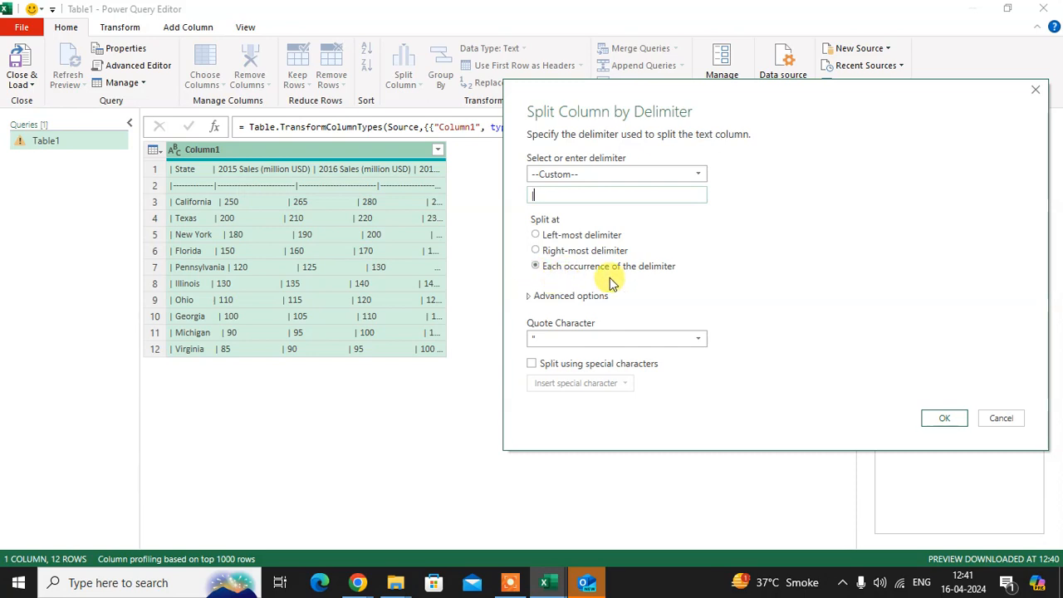
Set the number of columns to split into to 7 and apply the split to Column1.
left_click(529, 297)
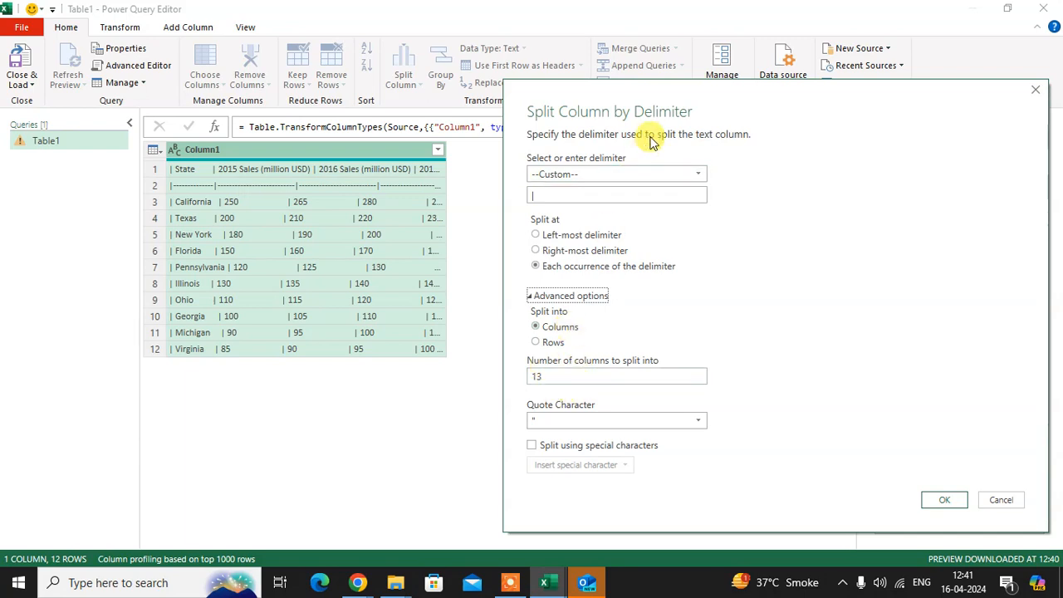
left_click_drag(727, 105, 746, 82)
left_click(570, 354)
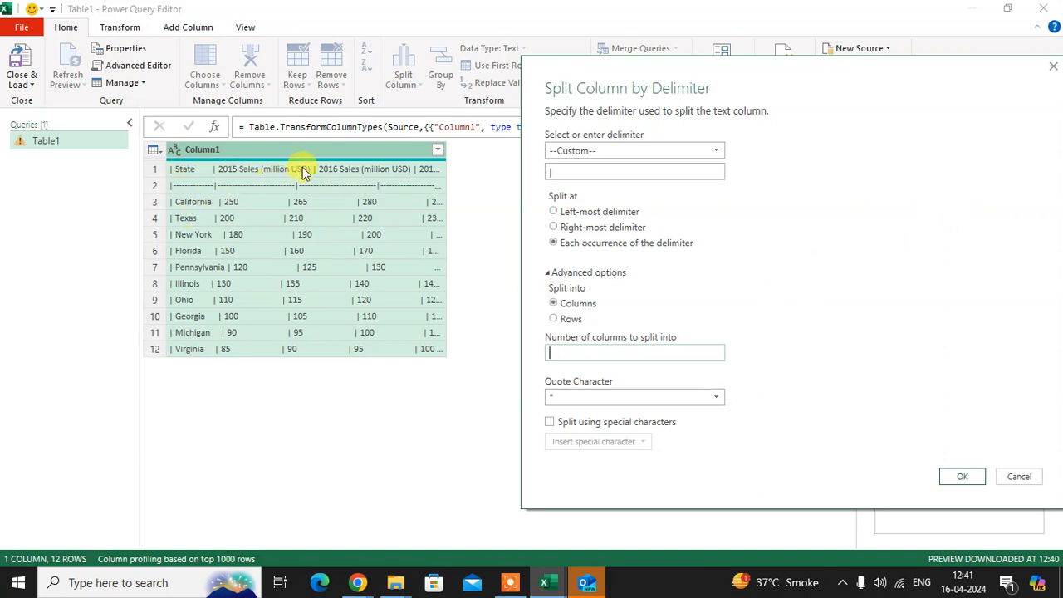
left_click(632, 354)
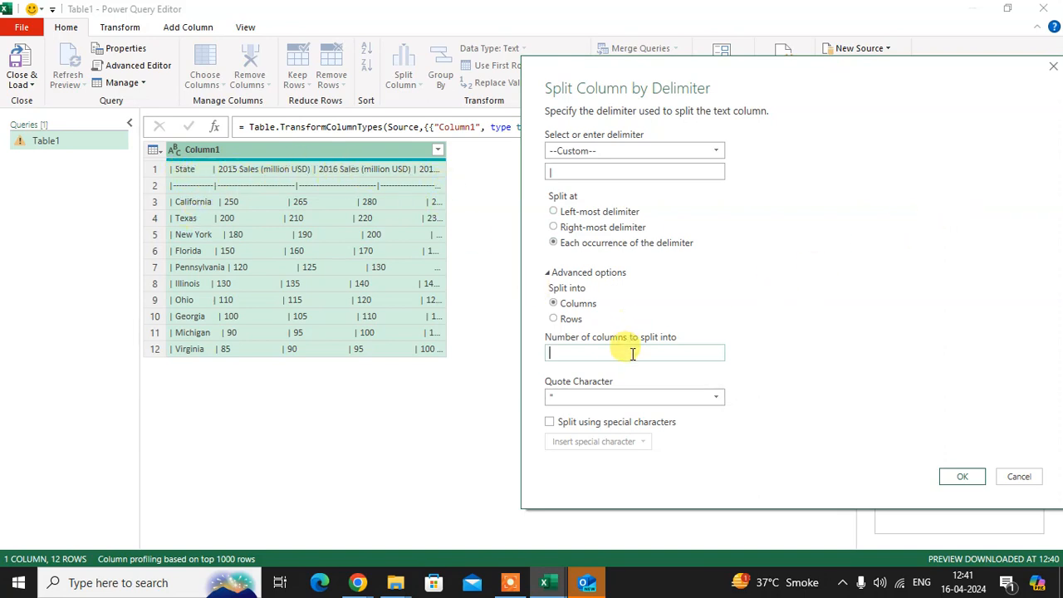
type("7")
left_click(960, 477)
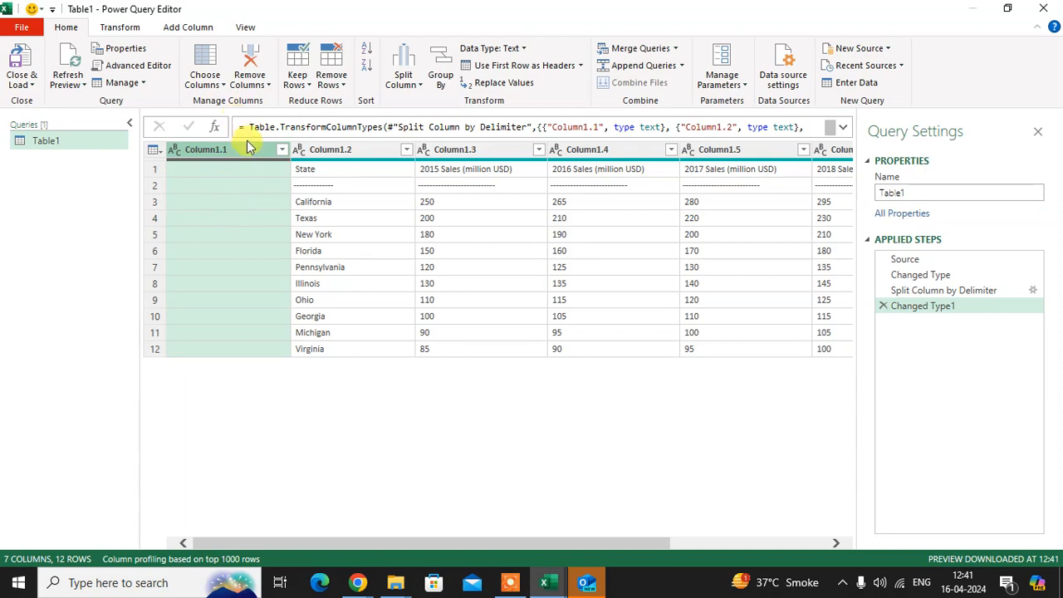
Remove the empty Column1.1 from the query.
left_click(250, 81)
left_click(273, 100)
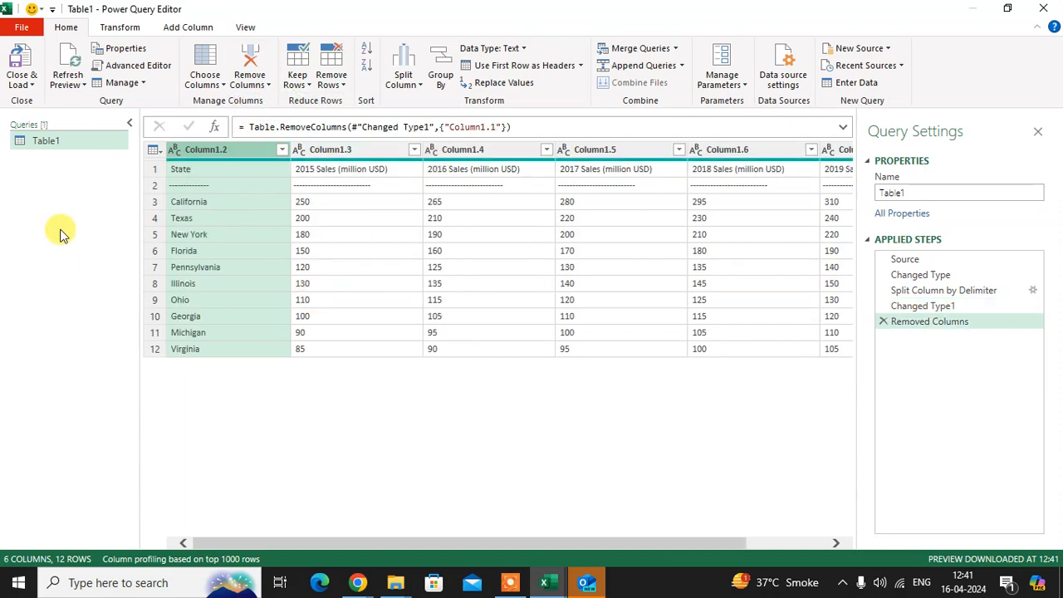
left_click_drag(508, 542, 368, 545)
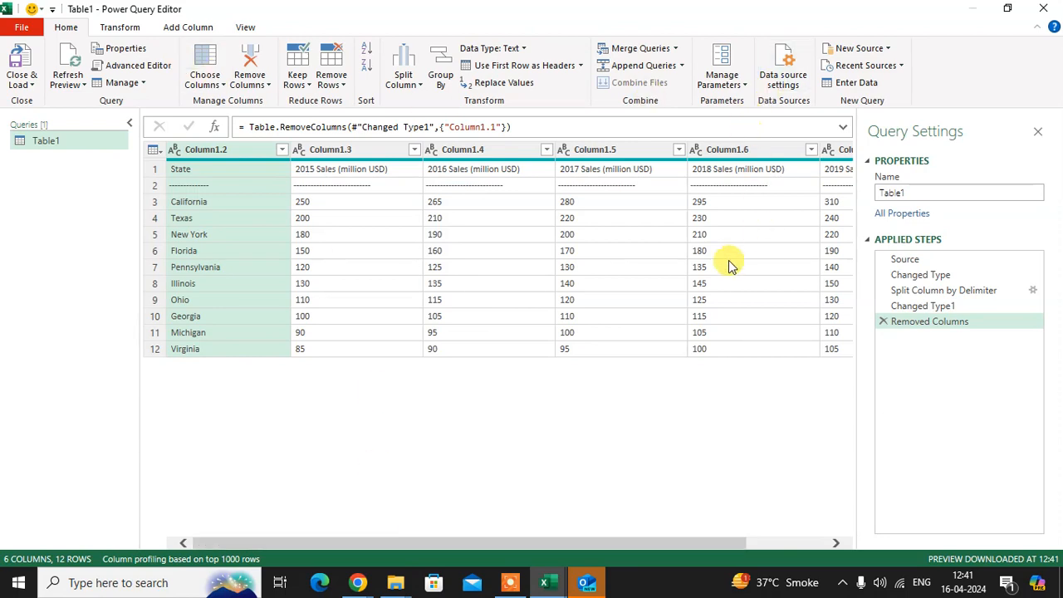
Close the Power Query Editor keeping the changes to load the table into Excel, and dismiss the Queries & Connections pane.
left_click(1044, 9)
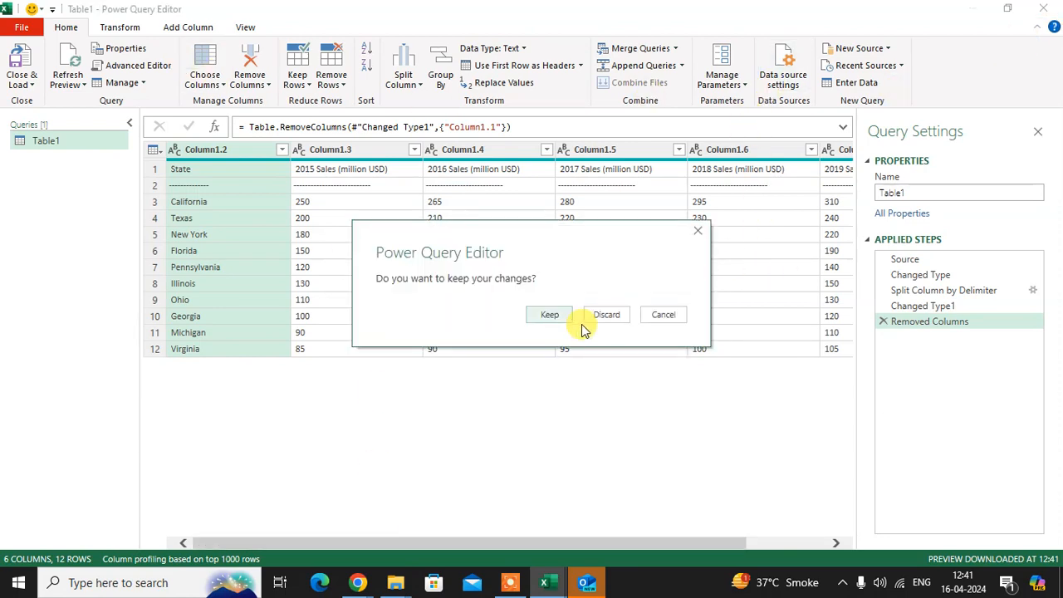
left_click(548, 315)
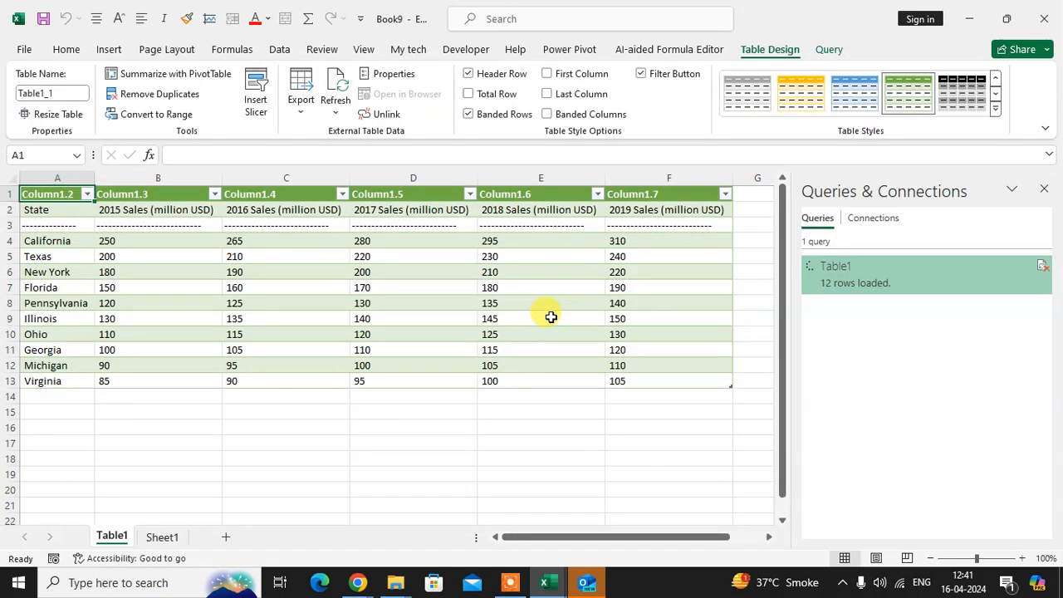
left_click(1043, 188)
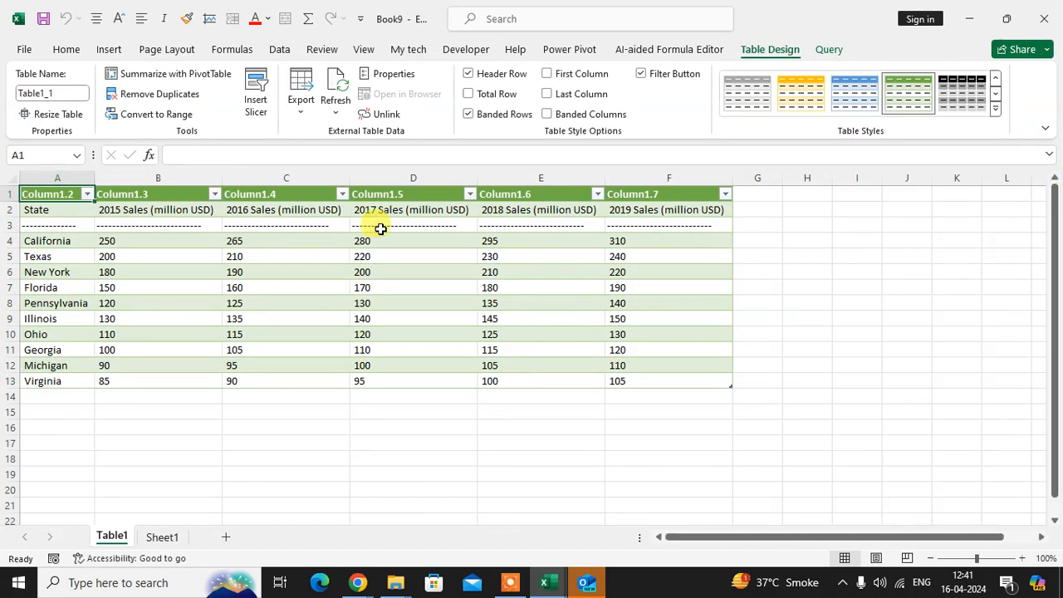
Check that the loaded table holds each yearly sales value in its own cell, going across the California row.
left_click(191, 274)
key("Left")
left_click(361, 233)
left_click(178, 247)
left_click(316, 239)
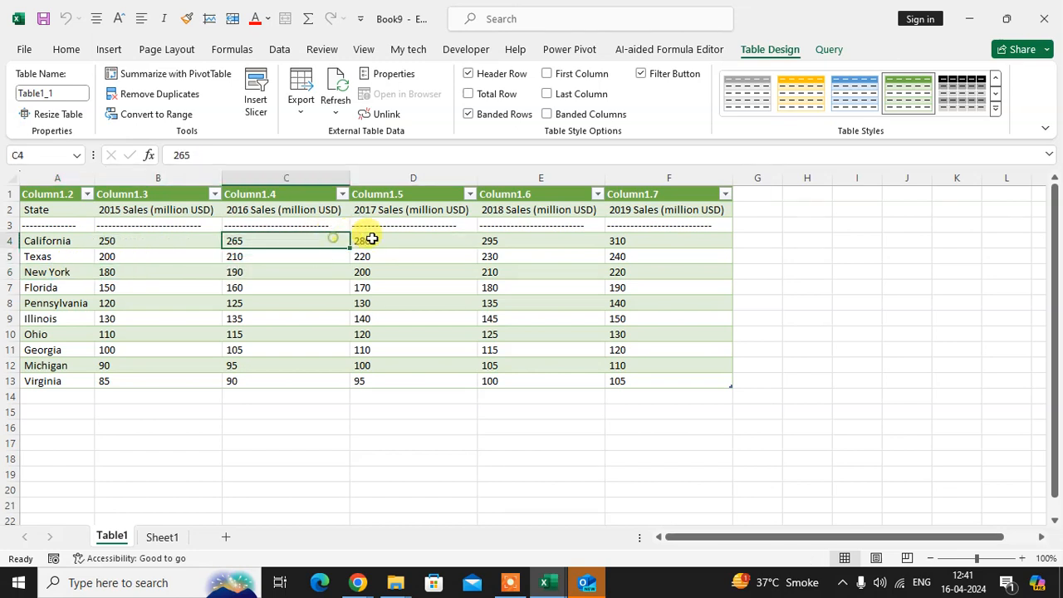
left_click(458, 241)
left_click(528, 240)
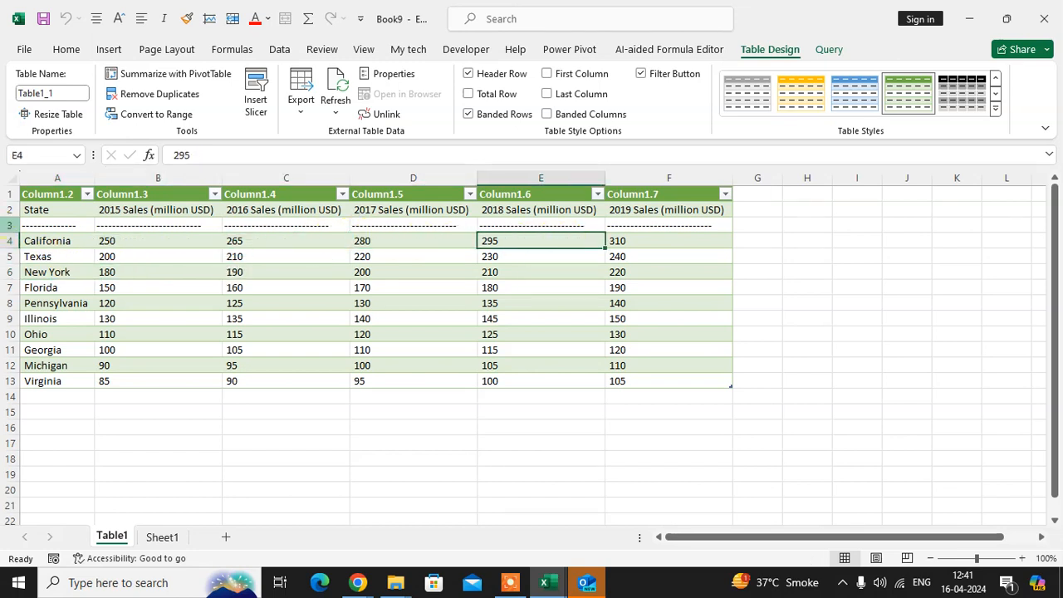
Delete row 3 with the dashed separators from the loaded sales table and look over the remaining rows.
left_click(9, 226)
right_click(9, 225)
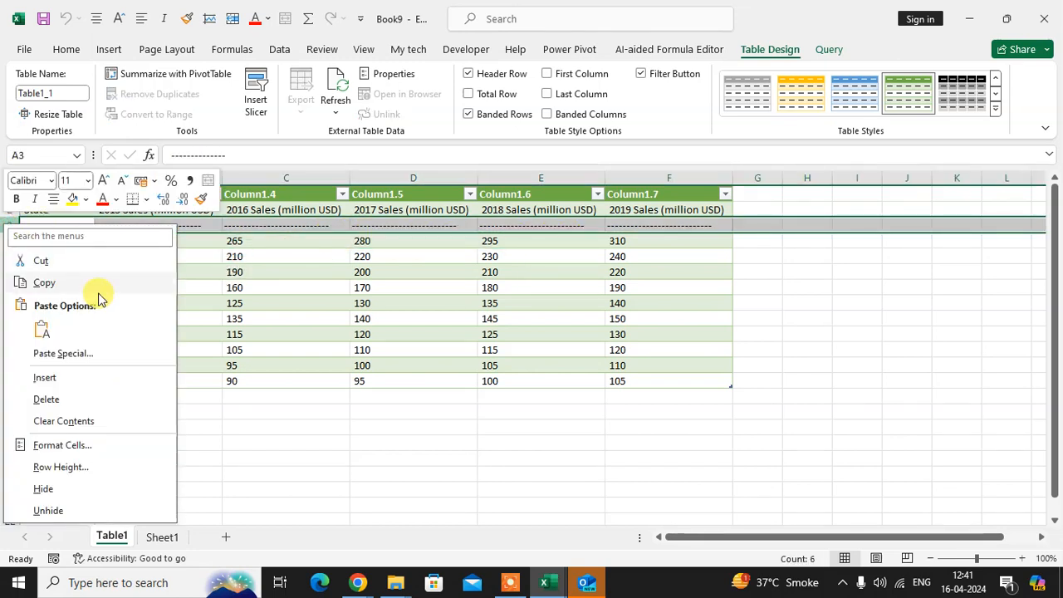
left_click(73, 399)
left_click(380, 316)
left_click(515, 287)
scroll(396, 294, "down", 6)
scroll(50, 283, "up", 6)
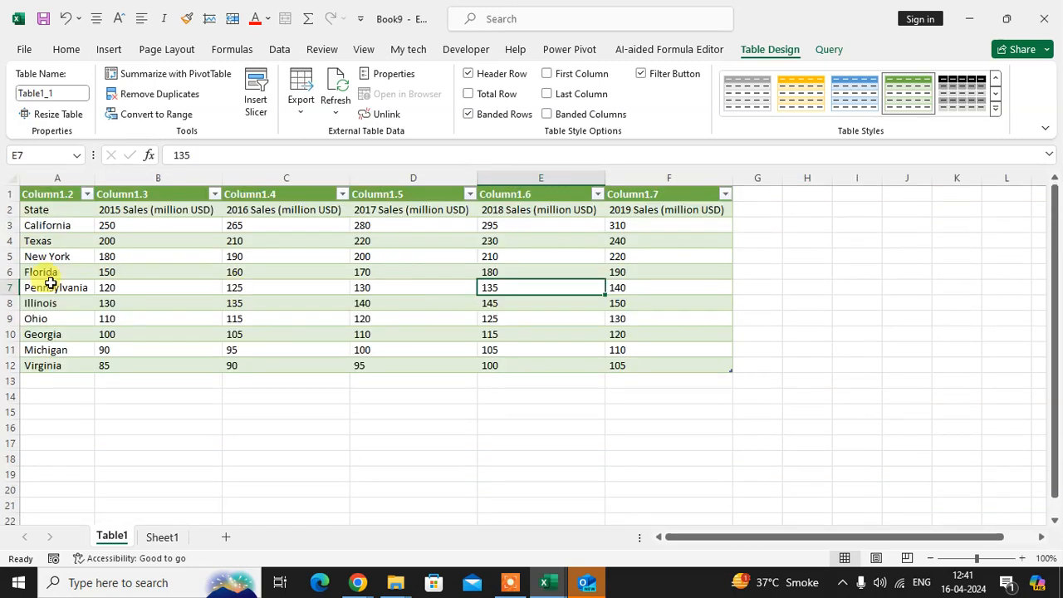